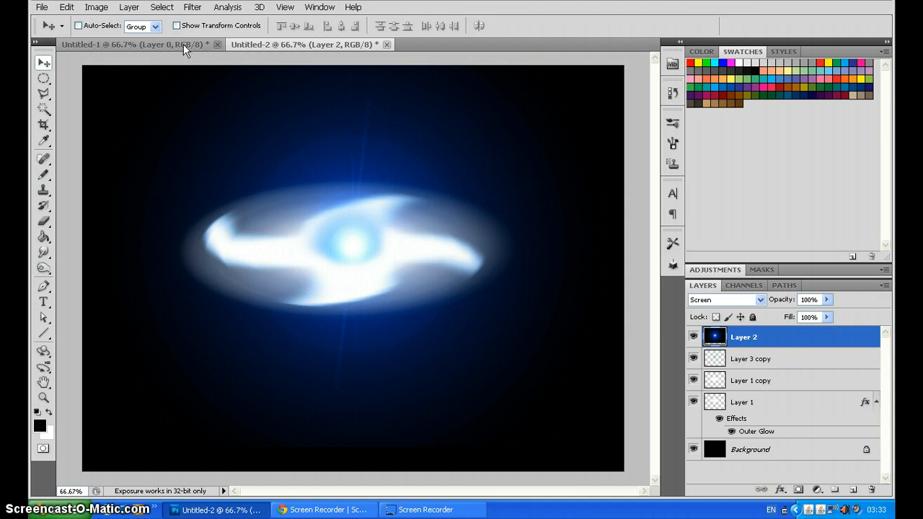
# Step: Switch to the Untitled-1 document and move the white four-bladed shape to the middle of its canvas
pyautogui.click(183, 44)
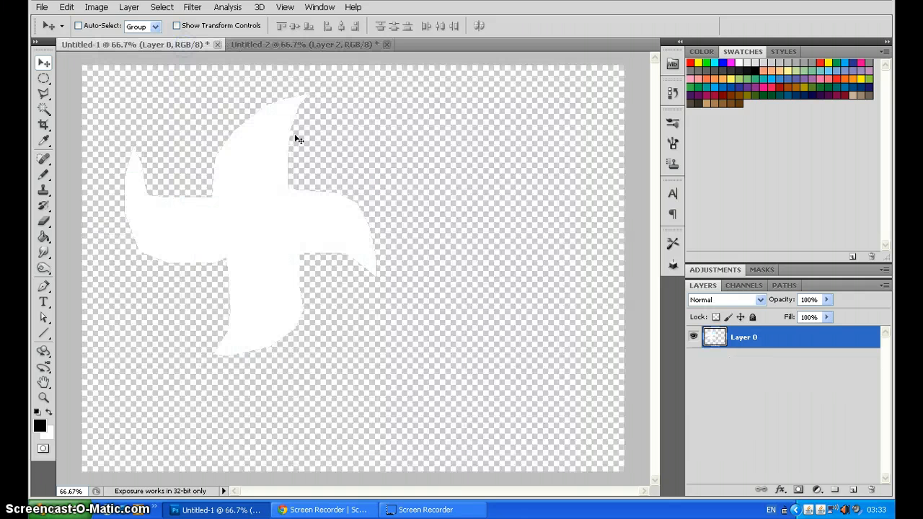
pyautogui.moveTo(328, 247); pyautogui.dragTo(370, 236)
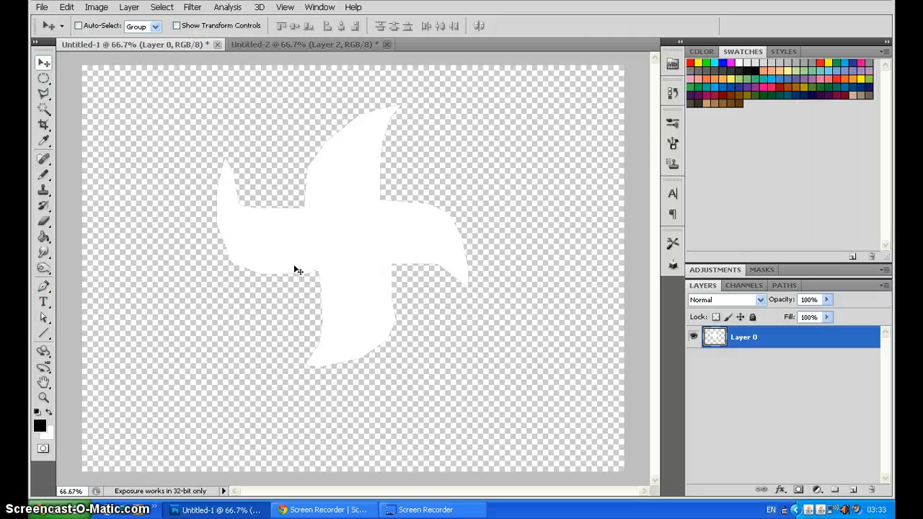
# Step: Create a new document with the default settings and fill its background with black
pyautogui.rightClick(468, 57)
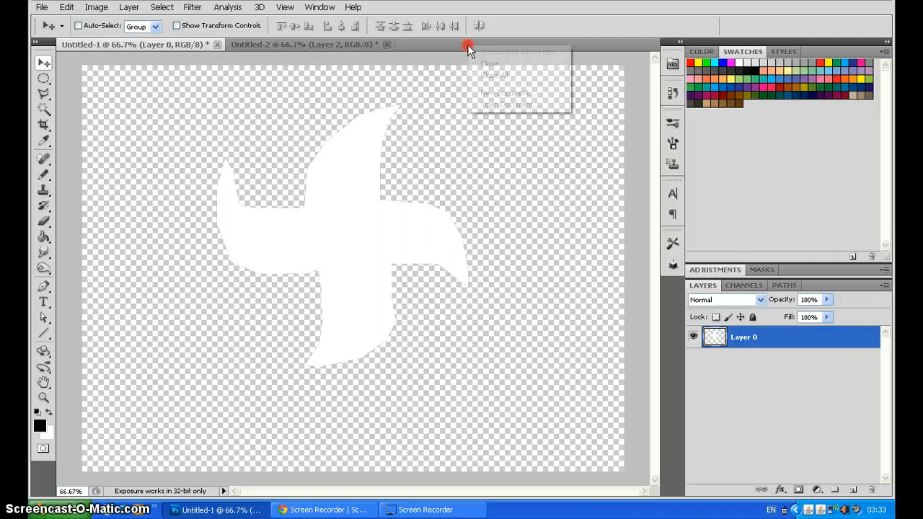
pyautogui.click(509, 93)
pyautogui.click(592, 104)
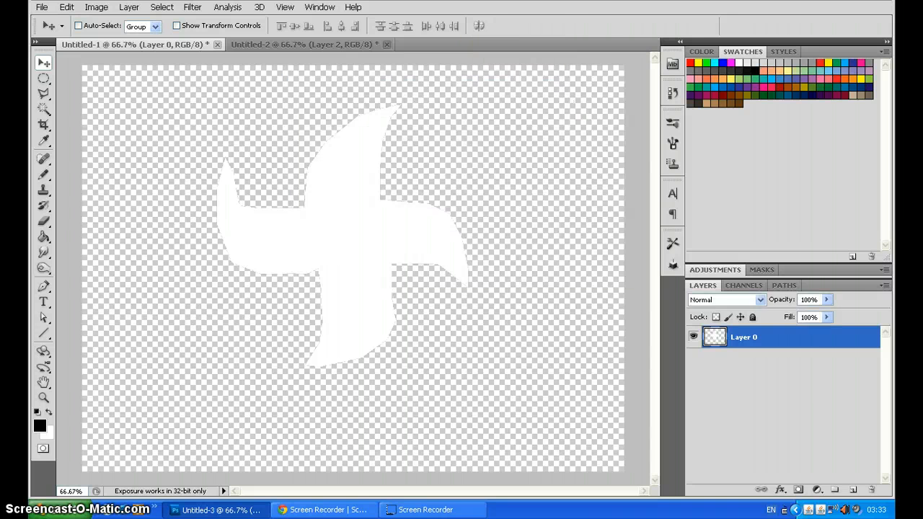
pyautogui.click(44, 236)
pyautogui.click(171, 254)
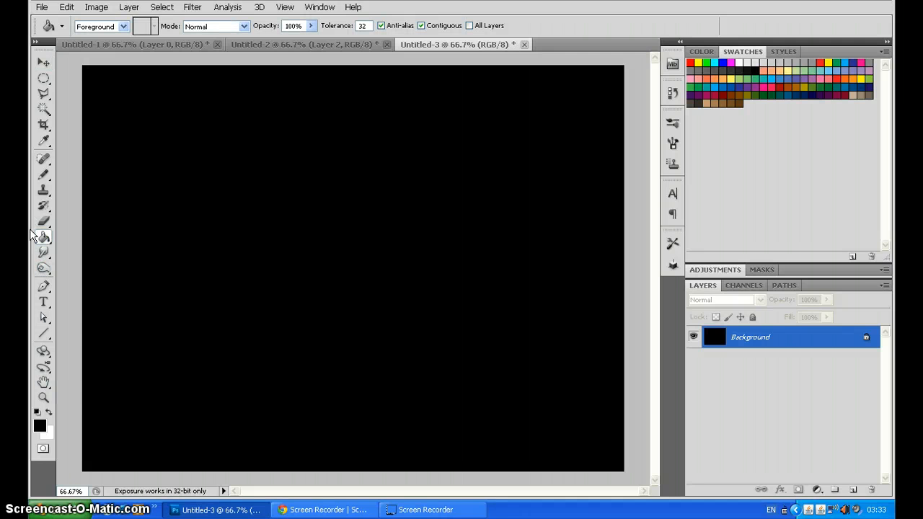
# Step: Start a Pen tool path on the black canvas by outlining the curved upper blade of a four-bladed shuriken
pyautogui.click(43, 286)
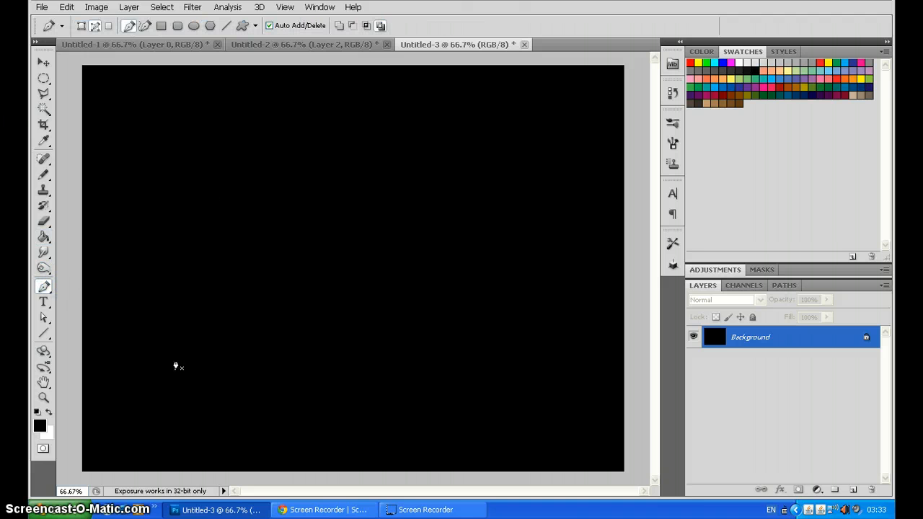
pyautogui.click(274, 236)
pyautogui.click(276, 213)
pyautogui.click(288, 184)
pyautogui.click(305, 164)
pyautogui.click(332, 148)
pyautogui.click(360, 137)
pyautogui.click(378, 137)
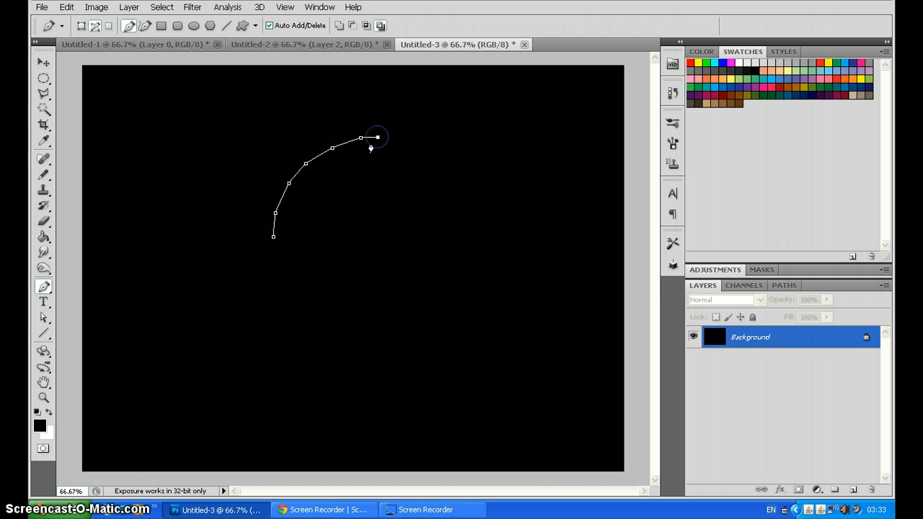
pyautogui.click(368, 147)
pyautogui.click(359, 167)
pyautogui.click(354, 192)
pyautogui.click(355, 220)
pyautogui.click(356, 231)
# Step: Continue the path around the right blade, curving down to its tip and back toward the centre
pyautogui.click(453, 245)
pyautogui.click(469, 266)
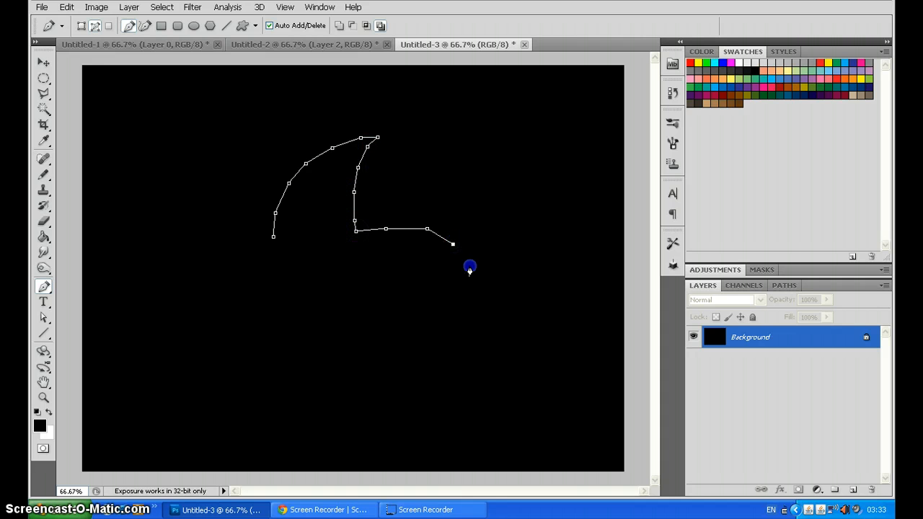
pyautogui.click(479, 293)
pyautogui.click(478, 310)
pyautogui.click(469, 299)
pyautogui.click(438, 292)
pyautogui.click(393, 293)
# Step: Extend the path around the lower blade, with its tip pointing left, and return to the centre
pyautogui.click(379, 300)
pyautogui.click(378, 317)
pyautogui.click(375, 350)
pyautogui.click(368, 376)
pyautogui.click(342, 389)
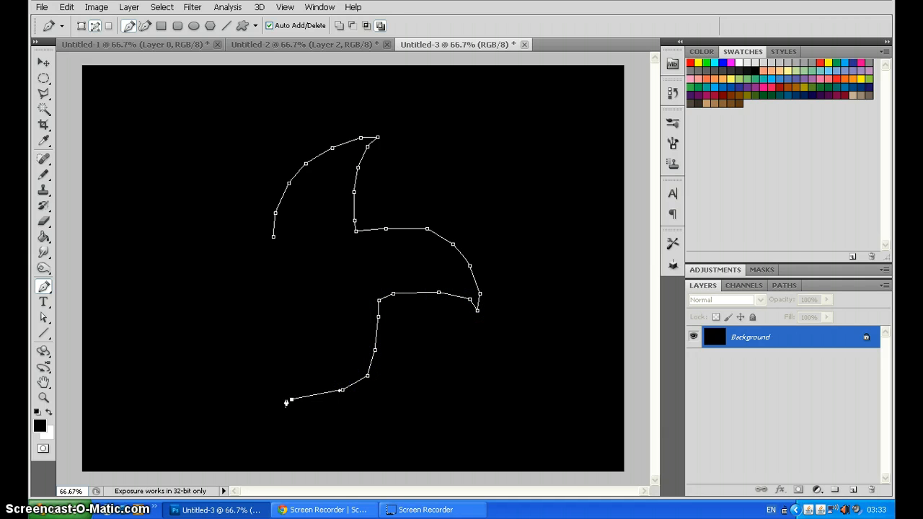
pyautogui.click(303, 351)
pyautogui.click(299, 332)
pyautogui.click(296, 313)
# Step: Outline the left blade with its tip pointing up and close the path at the upper blade's starting point
pyautogui.click(271, 327)
pyautogui.click(230, 316)
pyautogui.click(200, 300)
pyautogui.click(195, 271)
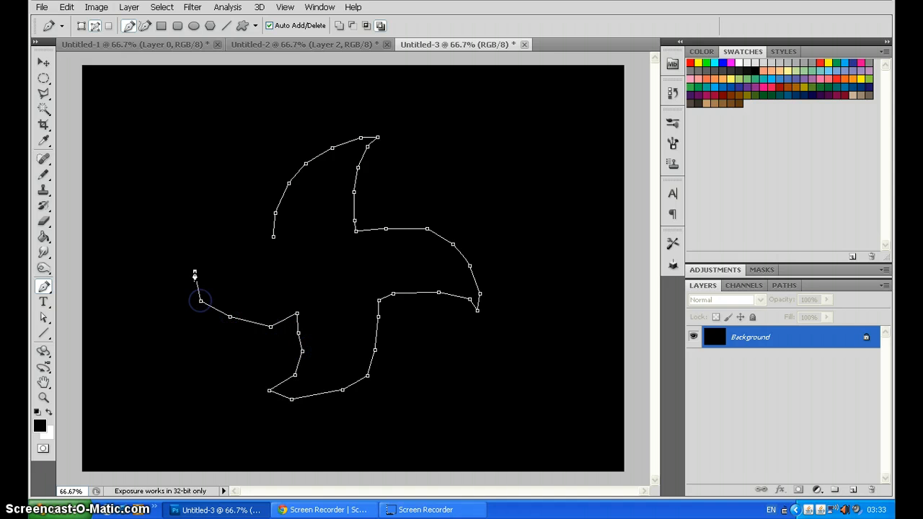
pyautogui.click(188, 230)
pyautogui.click(193, 211)
pyautogui.click(207, 246)
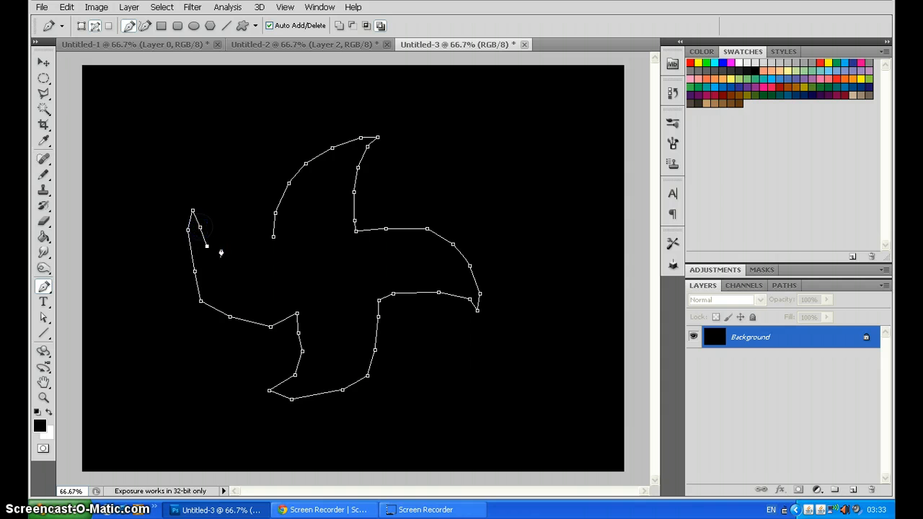
pyautogui.click(222, 247)
pyautogui.click(237, 248)
pyautogui.click(261, 247)
pyautogui.click(271, 245)
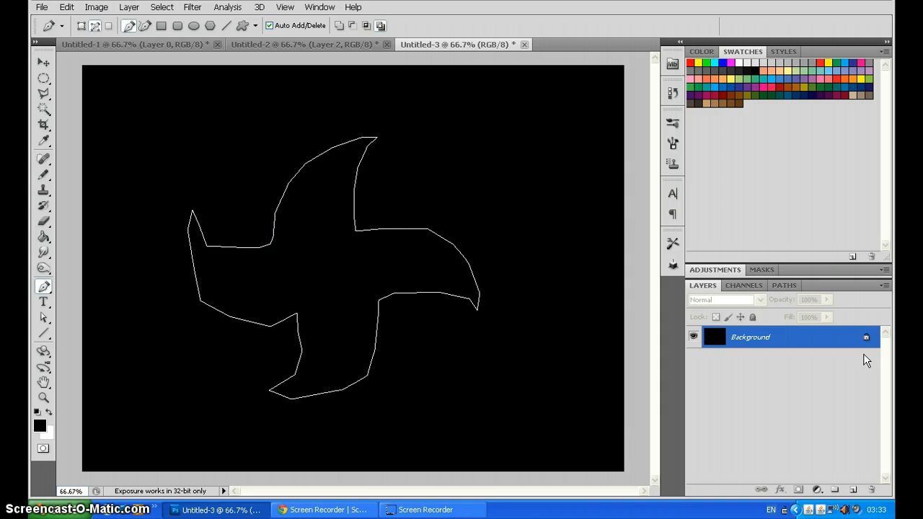
# Step: Load the closed work path as a selection and fill it with white using the Paint Bucket
pyautogui.click(785, 285)
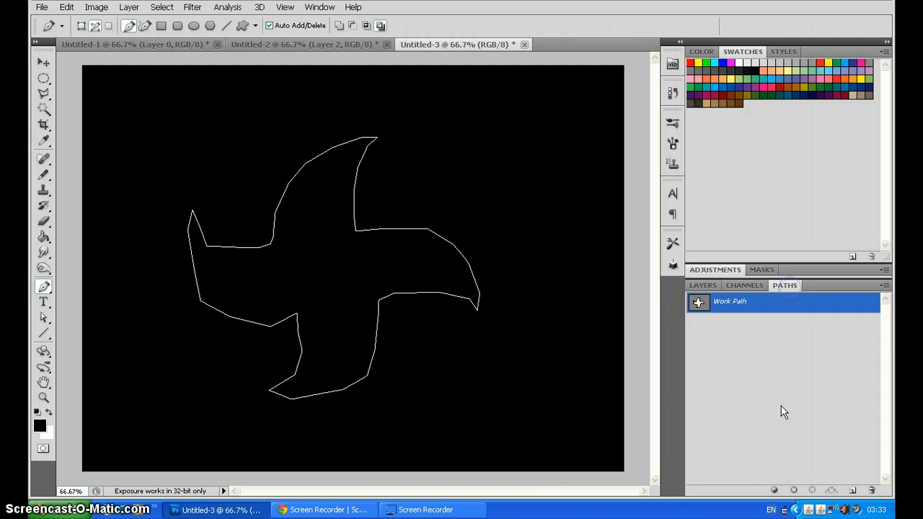
pyautogui.click(813, 493)
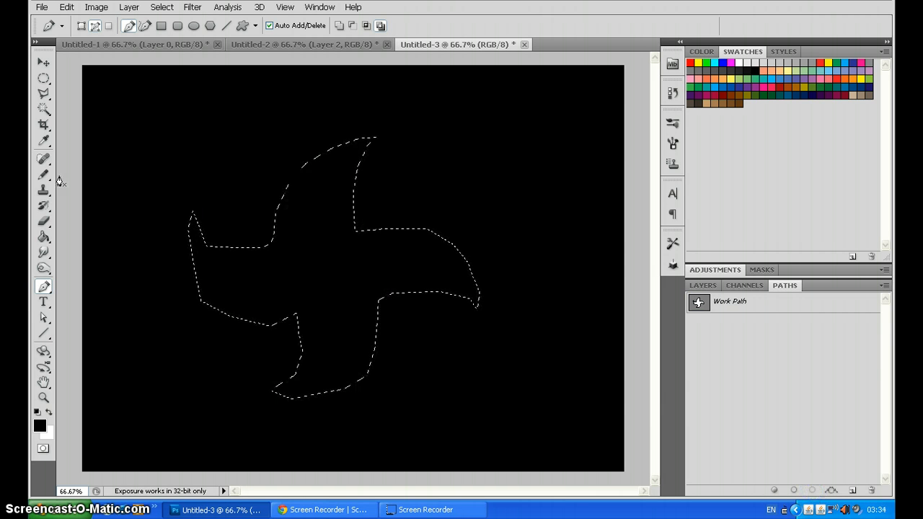
pyautogui.click(43, 237)
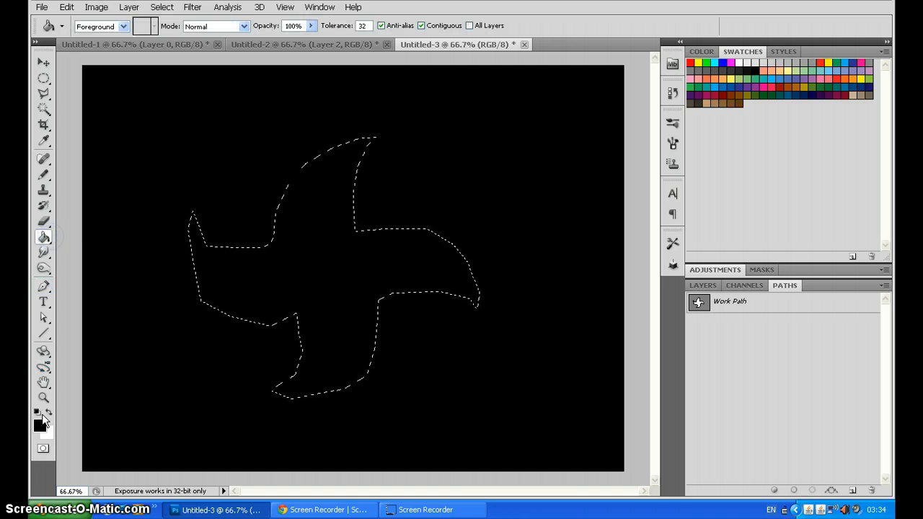
pyautogui.click(48, 412)
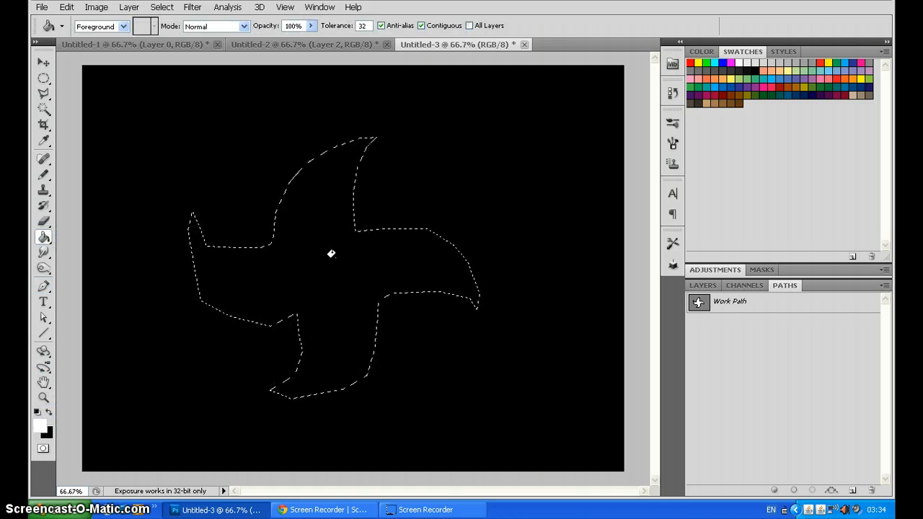
pyautogui.click(331, 254)
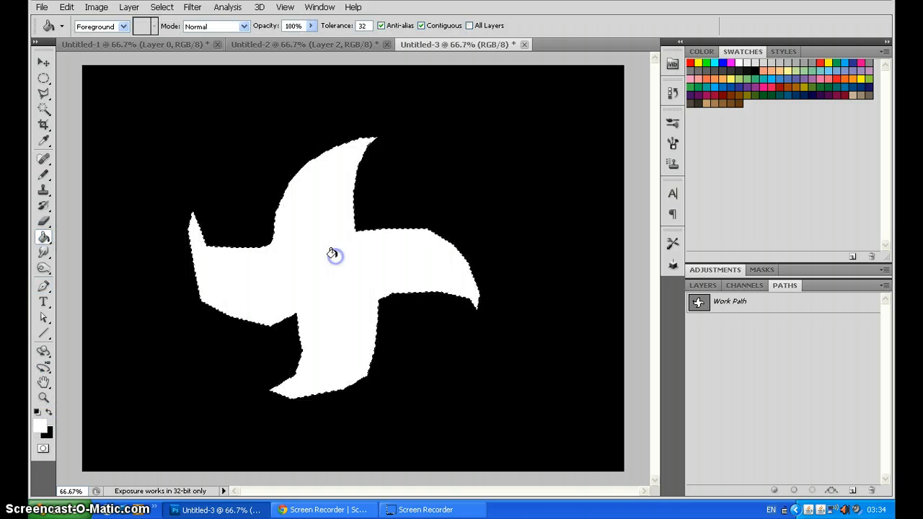
# Step: Move the selected white shape up and to the right on the Background layer
pyautogui.click(43, 62)
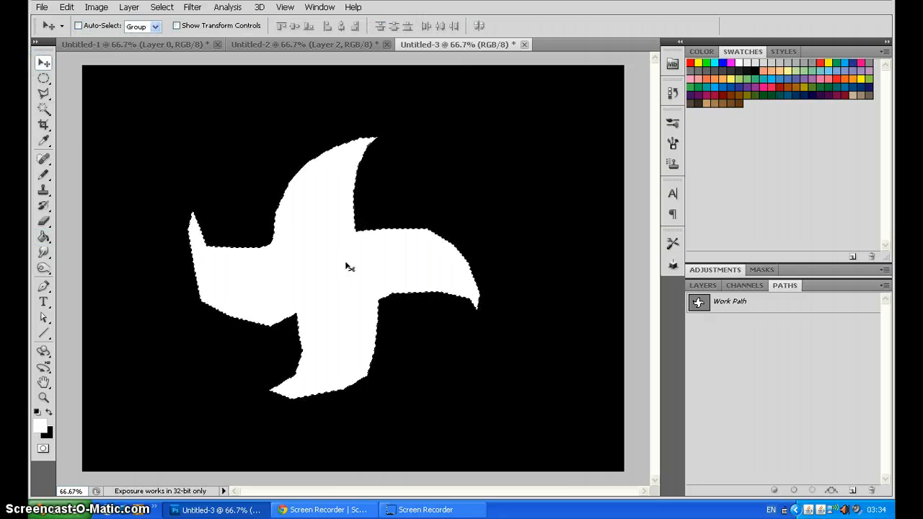
pyautogui.click(704, 285)
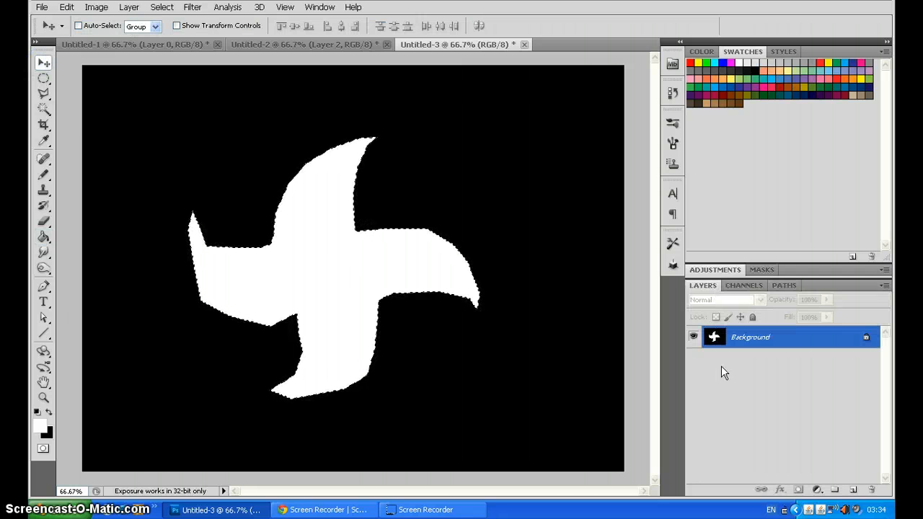
pyautogui.moveTo(334, 260); pyautogui.dragTo(396, 215)
# Step: Create a new 1200 × 900 pixel RGB document and fill its background with black
pyautogui.rightClick(547, 45)
pyautogui.click(570, 93)
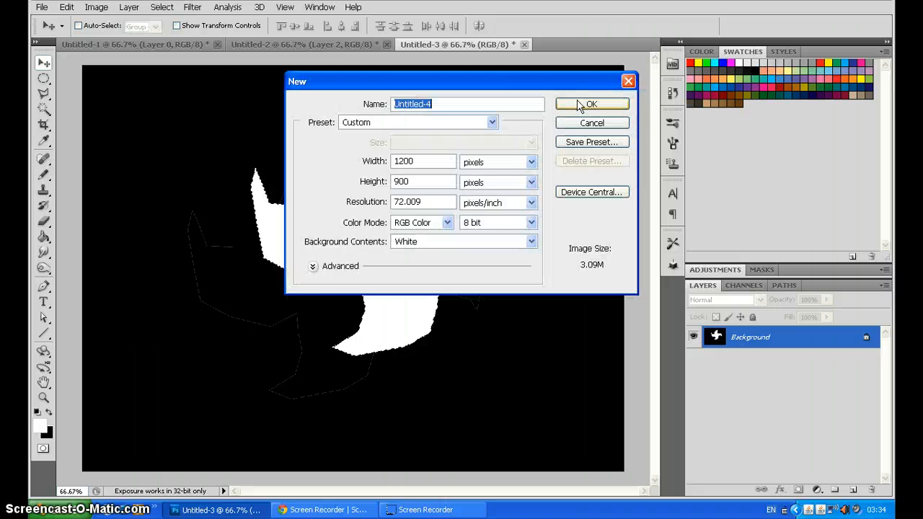
pyautogui.click(583, 105)
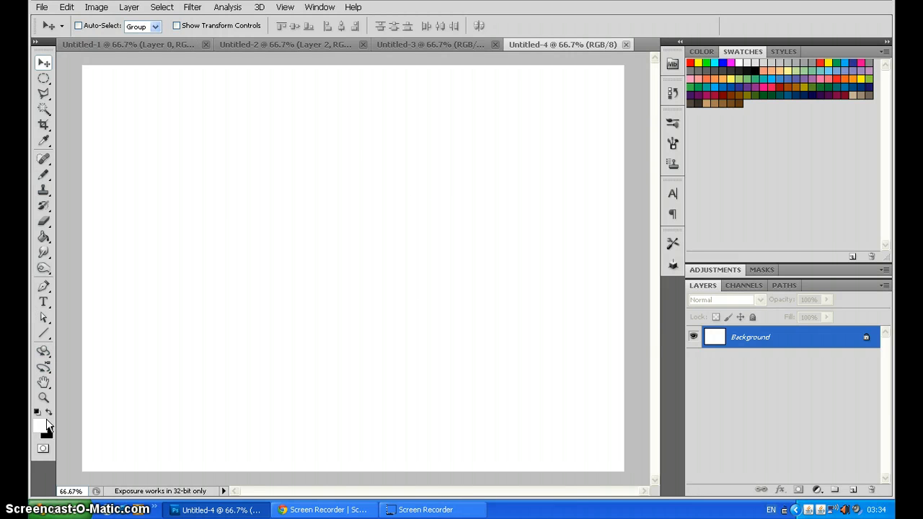
pyautogui.click(37, 412)
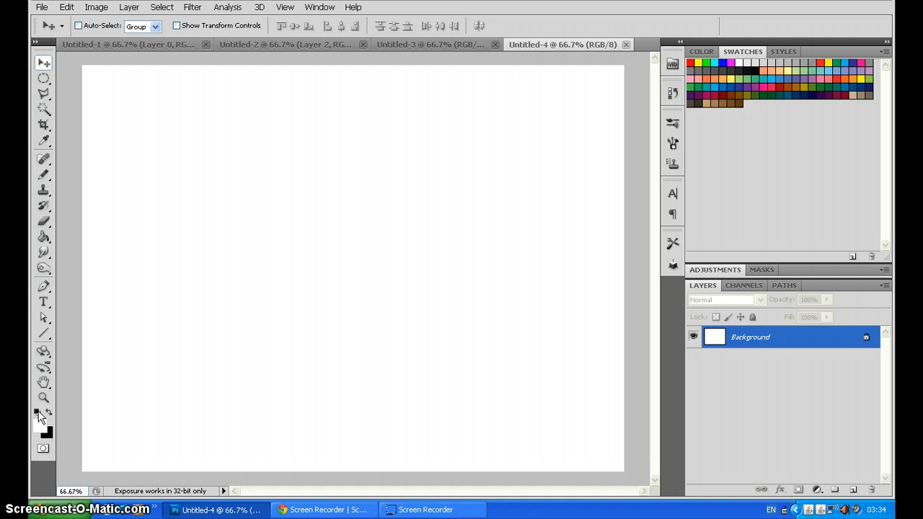
pyautogui.click(44, 241)
pyautogui.click(324, 312)
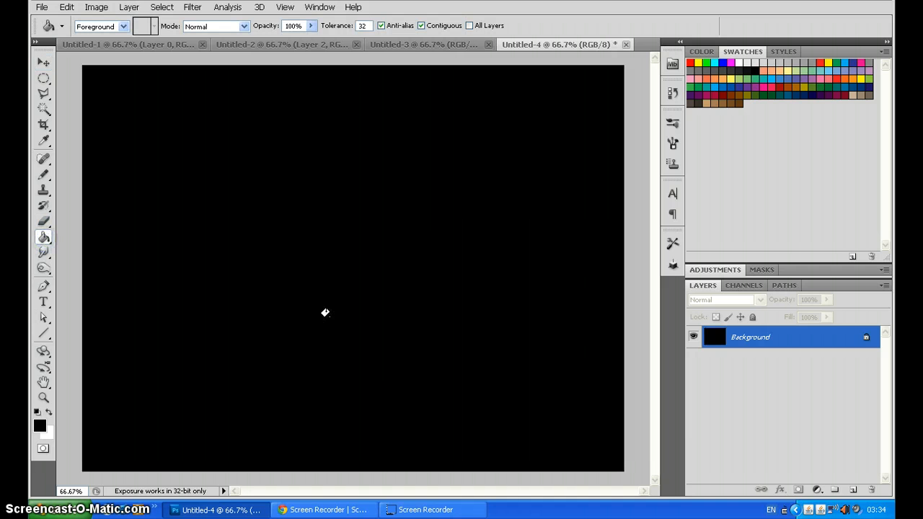
# Step: Copy the selected white shape from Untitled-3 to the middle of the Untitled-4 canvas and duplicate its layer
pyautogui.click(403, 43)
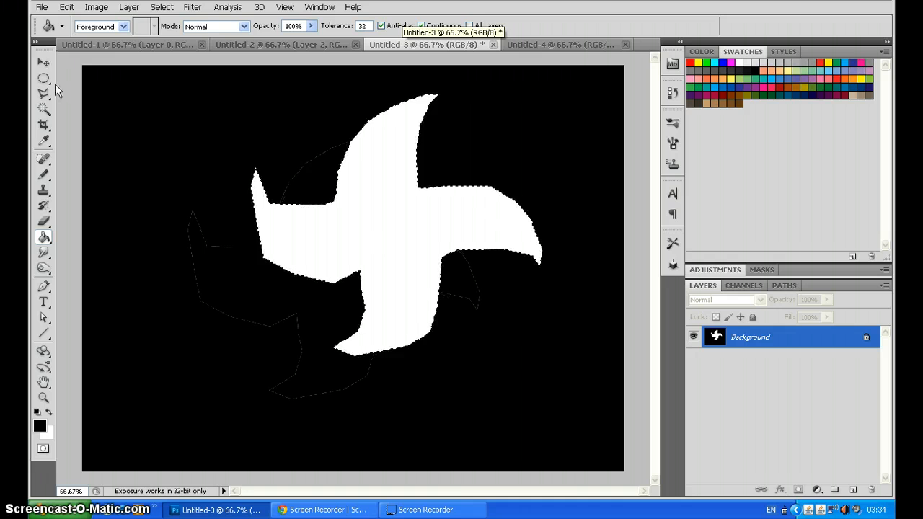
pyautogui.click(43, 62)
pyautogui.moveTo(367, 228); pyautogui.dragTo(336, 228)
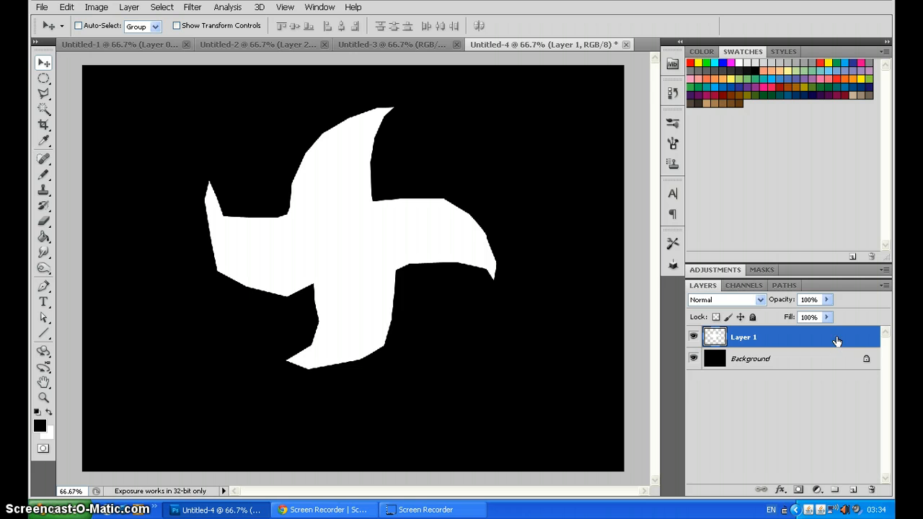
pyautogui.moveTo(839, 340); pyautogui.dragTo(853, 493)
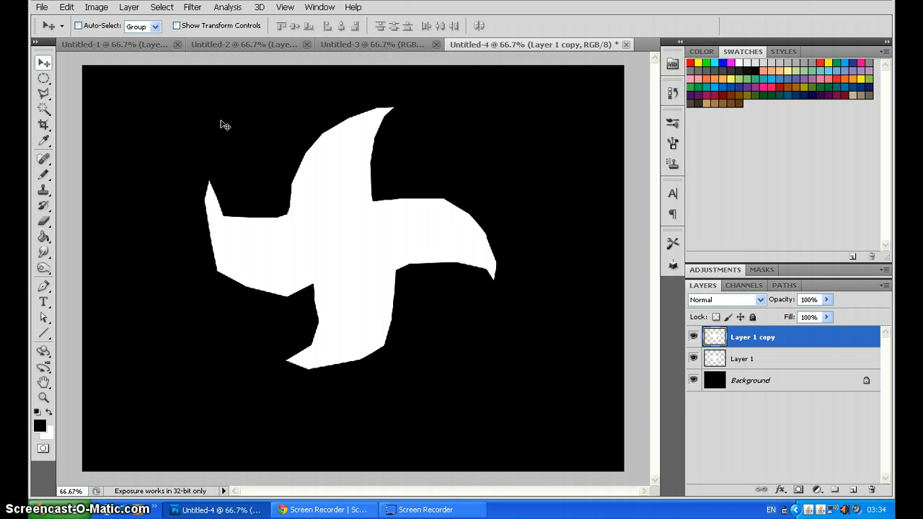
pyautogui.moveTo(325, 248)
pyautogui.mouseDown()
pyautogui.moveTo(321, 280)
pyautogui.moveTo(308, 247)
pyautogui.moveTo(324, 242)
pyautogui.mouseUp()
pyautogui.press('m')
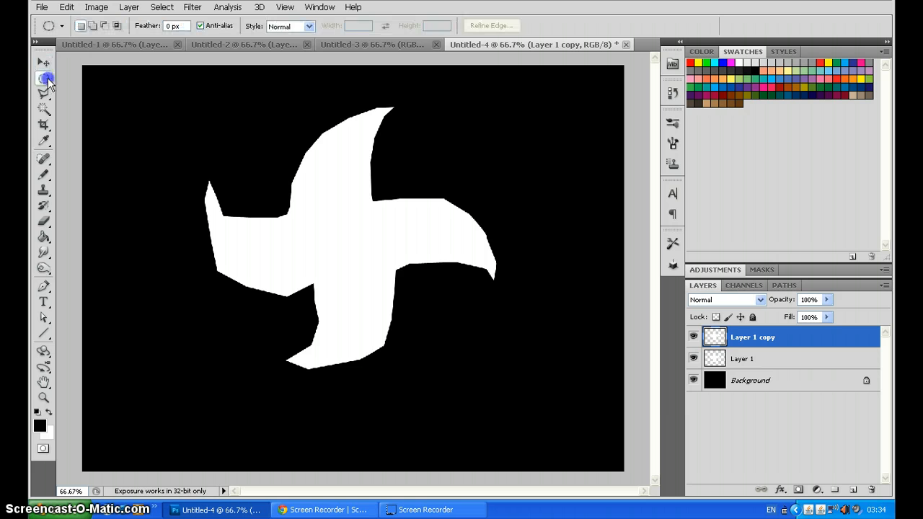
pyautogui.moveTo(185, 114); pyautogui.dragTo(431, 345)
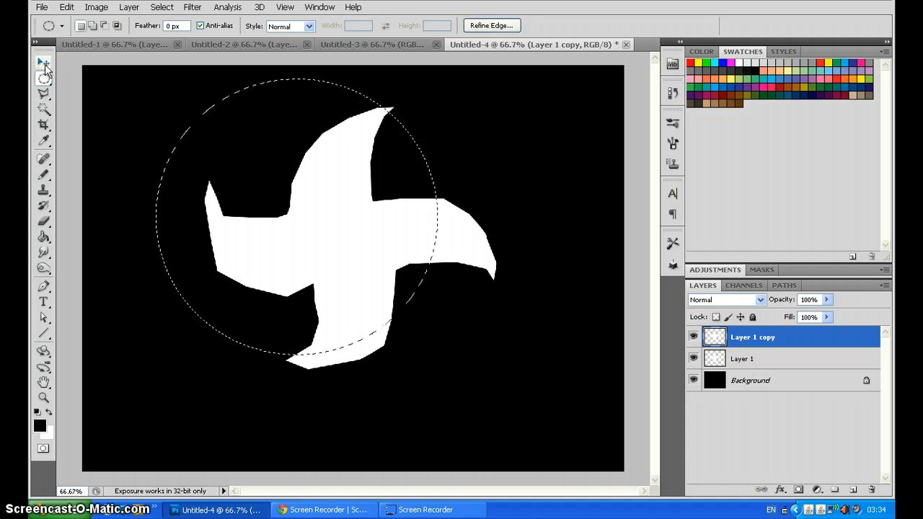
pyautogui.press('v')
pyautogui.moveTo(328, 195)
pyautogui.mouseDown()
pyautogui.moveTo(369, 224)
pyautogui.moveTo(358, 217)
pyautogui.mouseUp()
pyautogui.hotkey('ctrl', 'z')
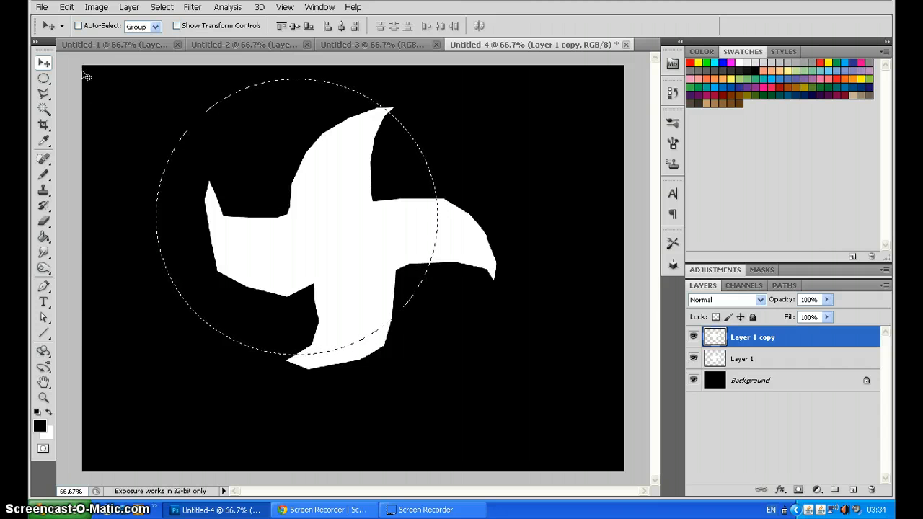
pyautogui.press('m')
pyautogui.moveTo(254, 151); pyautogui.dragTo(301, 166)
pyautogui.click(301, 166)
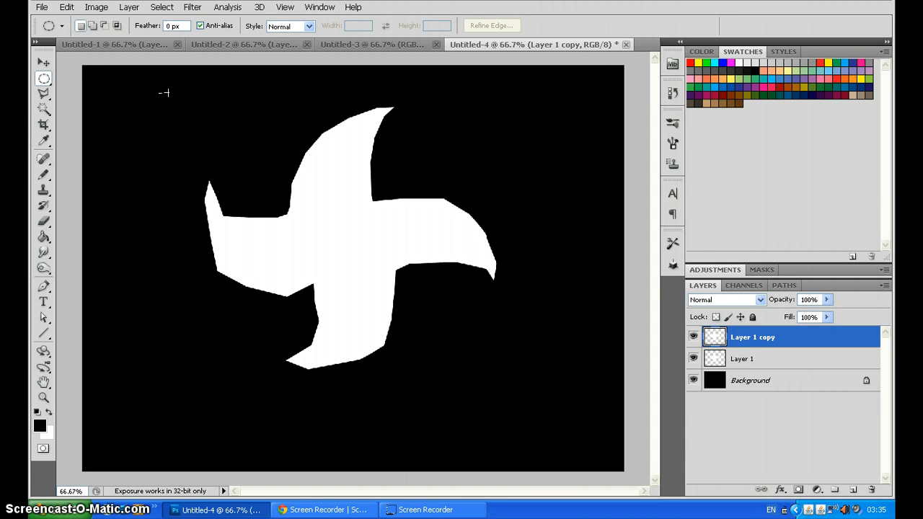
# Step: Select a circle enclosing the whole shape on Layer 1 copy and apply Radial Blur twice with amount 100, Spin method and Good quality
pyautogui.moveTo(370, 294)
pyautogui.mouseDown()
pyautogui.moveTo(474, 410)
pyautogui.moveTo(505, 410)
pyautogui.mouseUp()
pyautogui.moveTo(395, 329); pyautogui.dragTo(400, 323)
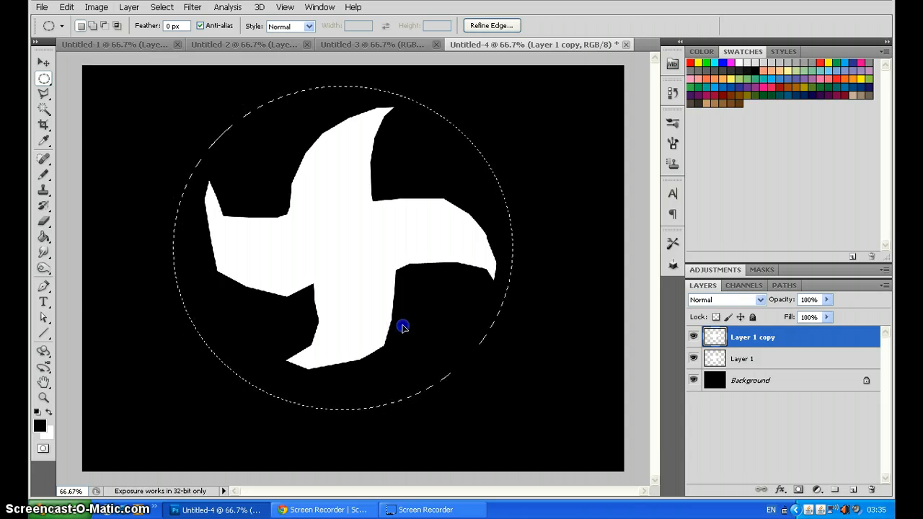
pyautogui.click(191, 8)
pyautogui.moveTo(256, 121)
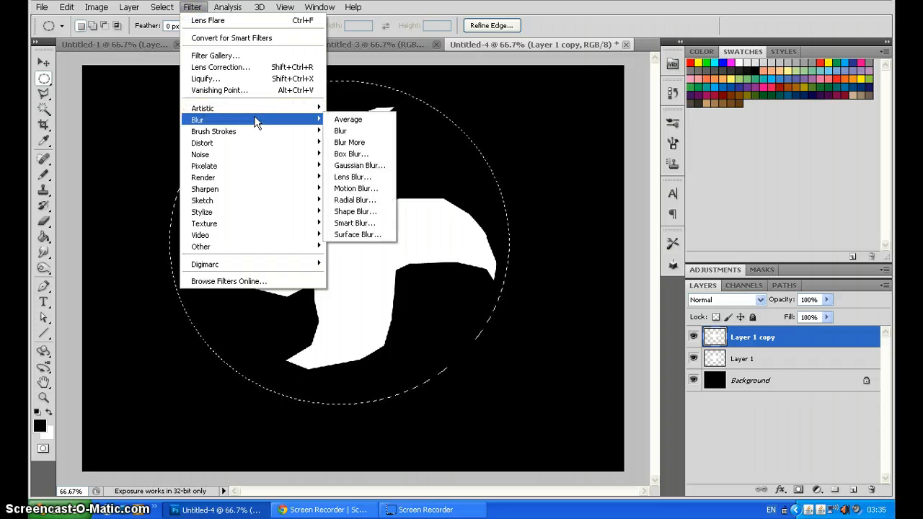
pyautogui.click(375, 200)
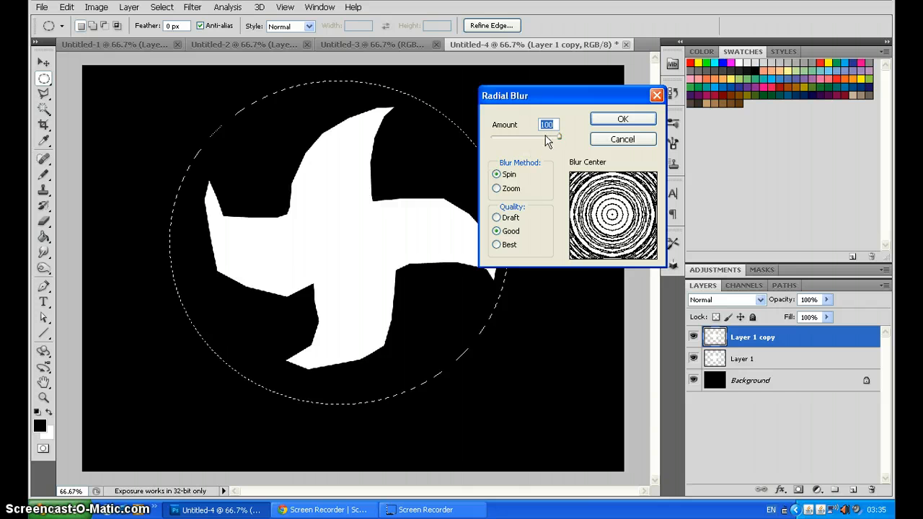
pyautogui.moveTo(559, 136)
pyautogui.mouseDown()
pyautogui.moveTo(527, 138)
pyautogui.moveTo(571, 142)
pyautogui.mouseUp()
pyautogui.click(619, 121)
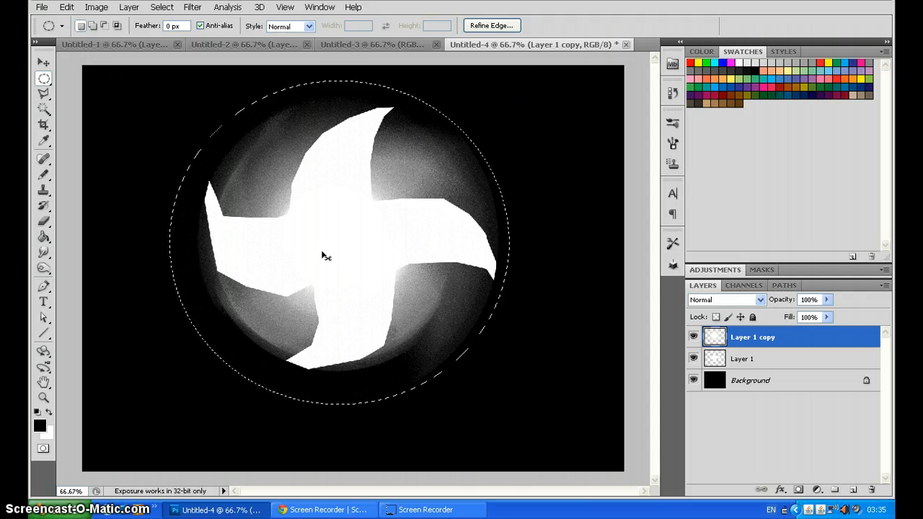
pyautogui.hotkey('ctrl', 'f')
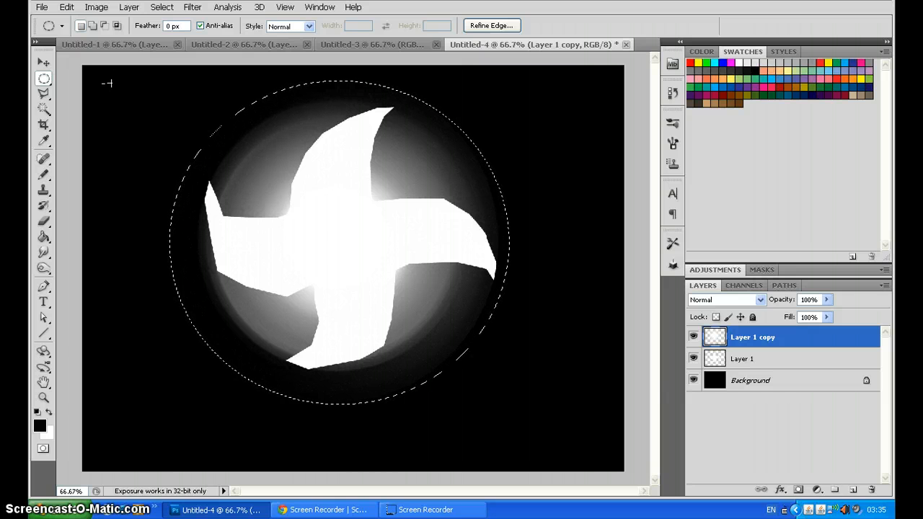
# Step: Apply Radial Blur twice to Layer 1 with amount 10, Spin method and Good quality, and clear the circular selection
pyautogui.moveTo(277, 187); pyautogui.dragTo(276, 190)
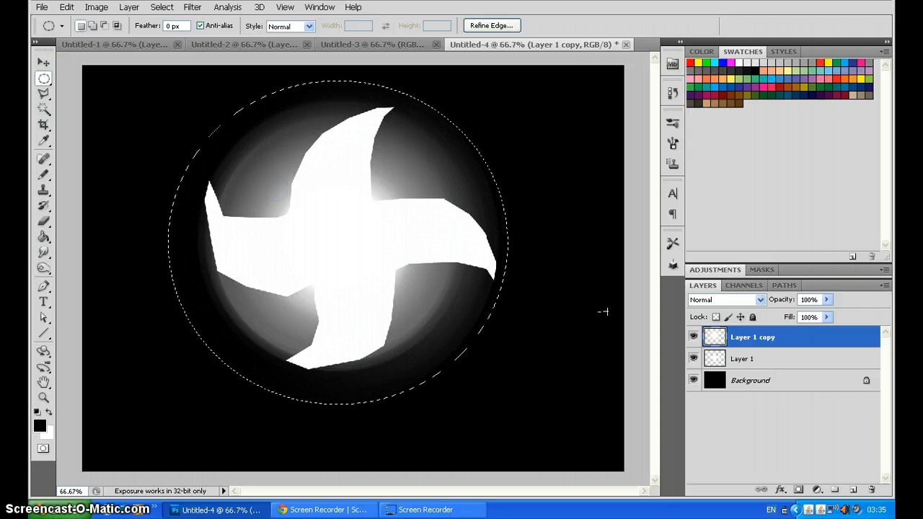
pyautogui.click(745, 361)
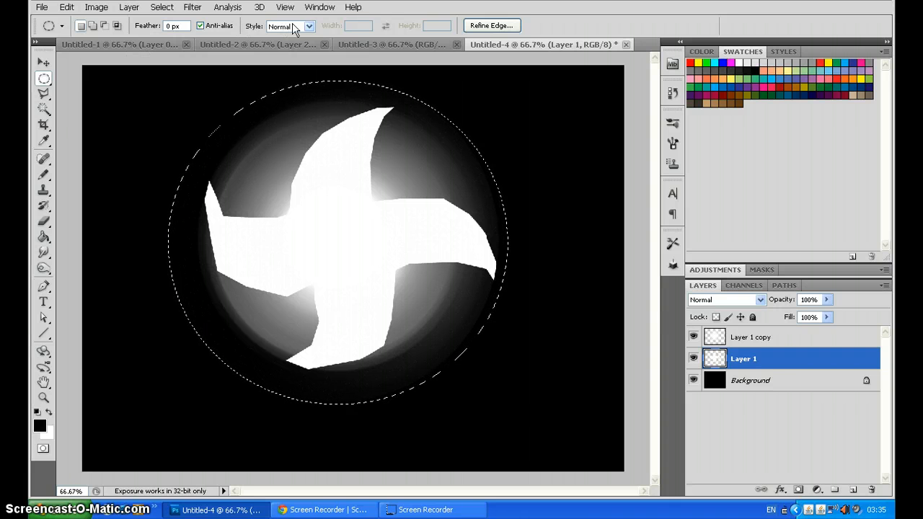
pyautogui.click(192, 7)
pyautogui.moveTo(264, 122)
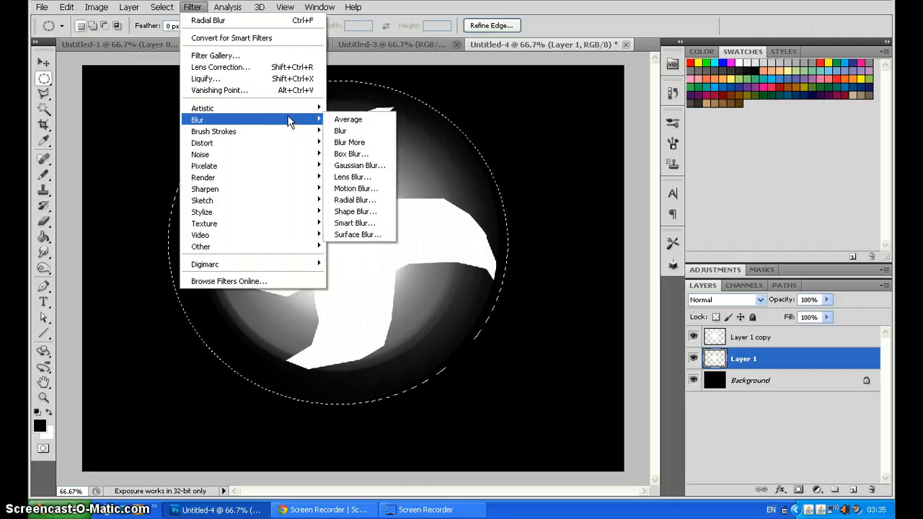
pyautogui.click(355, 200)
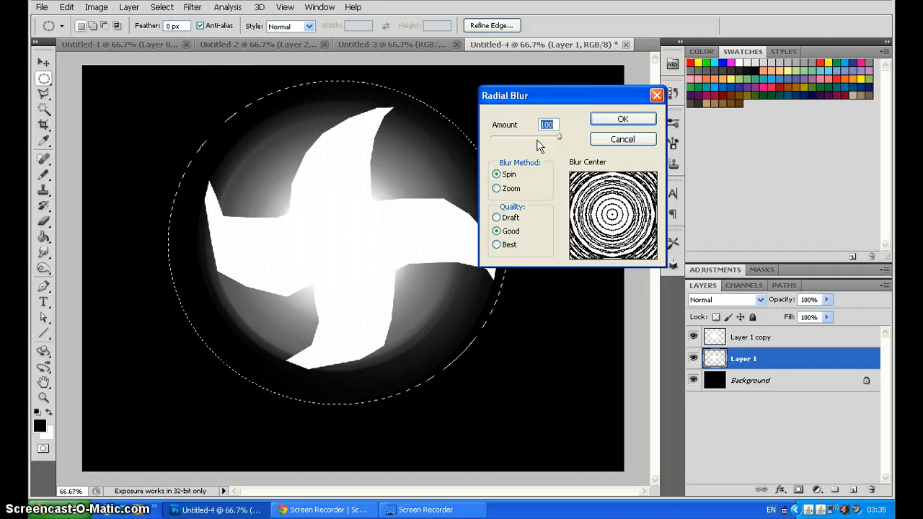
pyautogui.moveTo(561, 141); pyautogui.dragTo(499, 137)
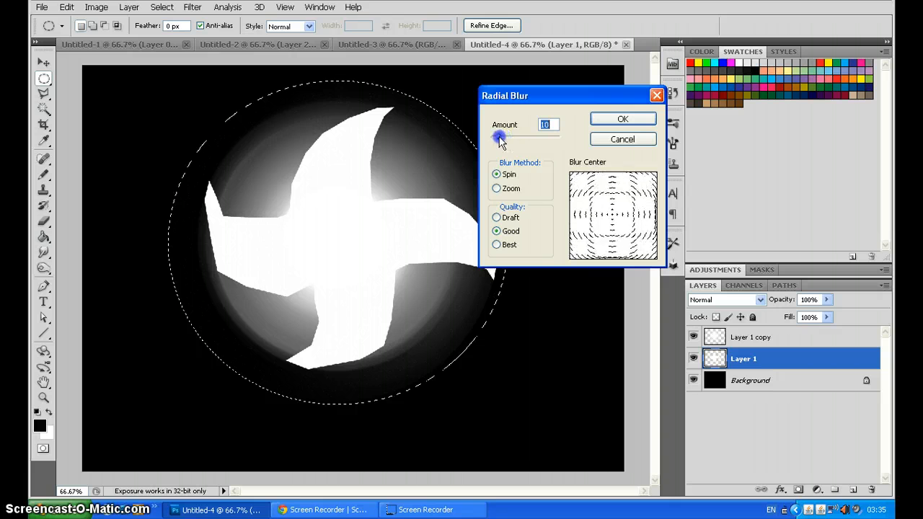
pyautogui.click(595, 119)
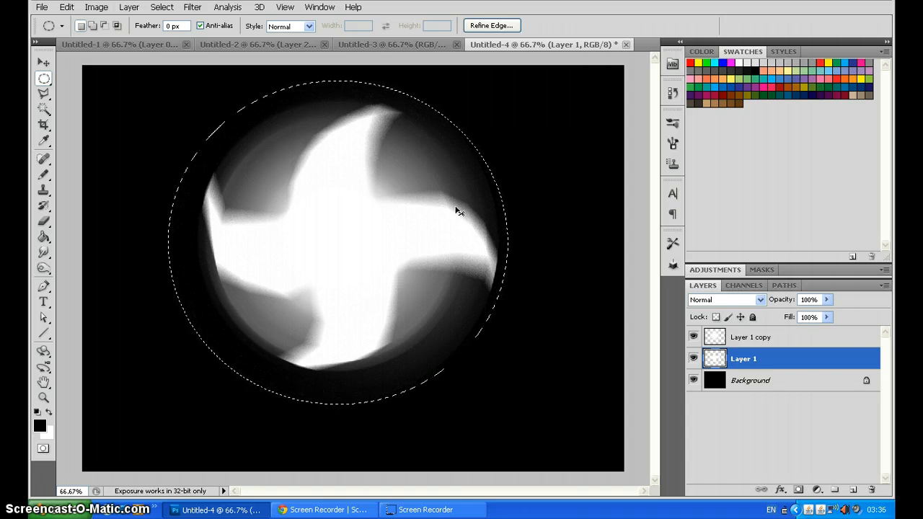
pyautogui.hotkey('ctrl', 'f')
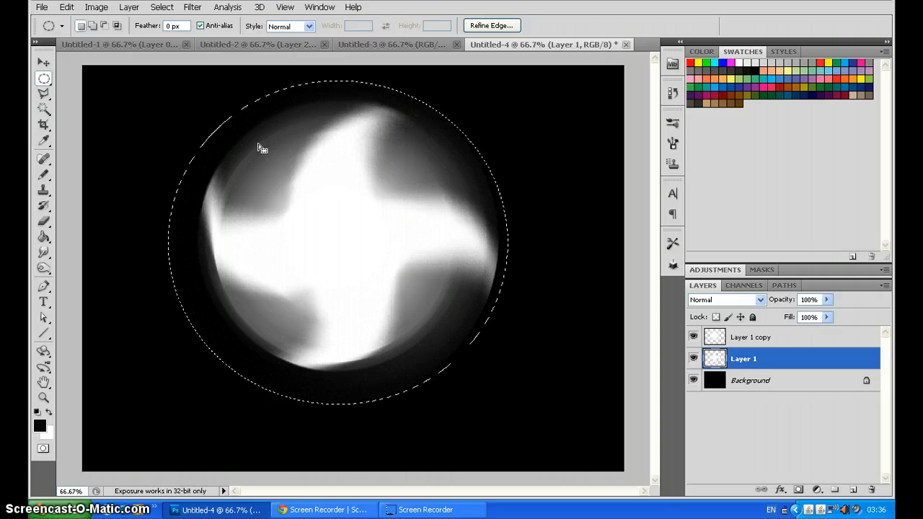
pyautogui.click(42, 63)
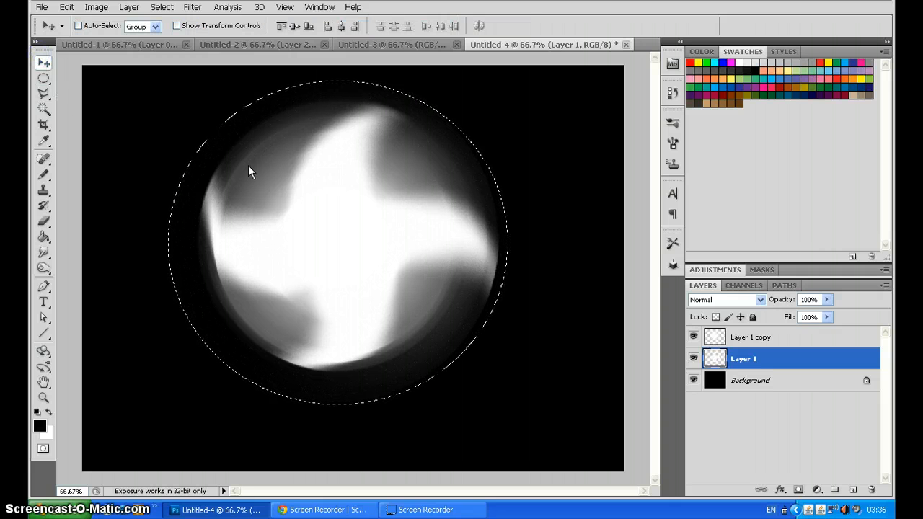
pyautogui.hotkey('ctrl', 'd')
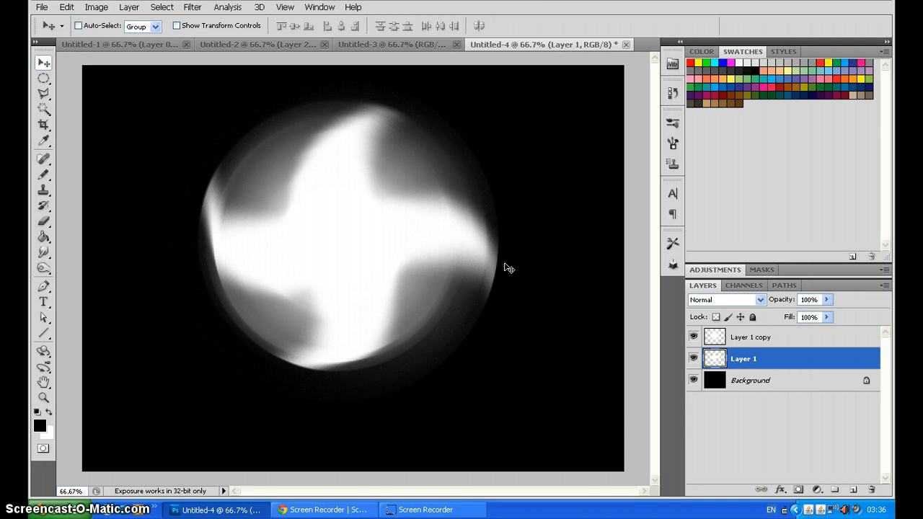
# Step: Squash Layer 1 and Layer 1 copy together to about 50% height with a slight skew, and move them up to the canvas's upper middle
pyautogui.click(752, 340)
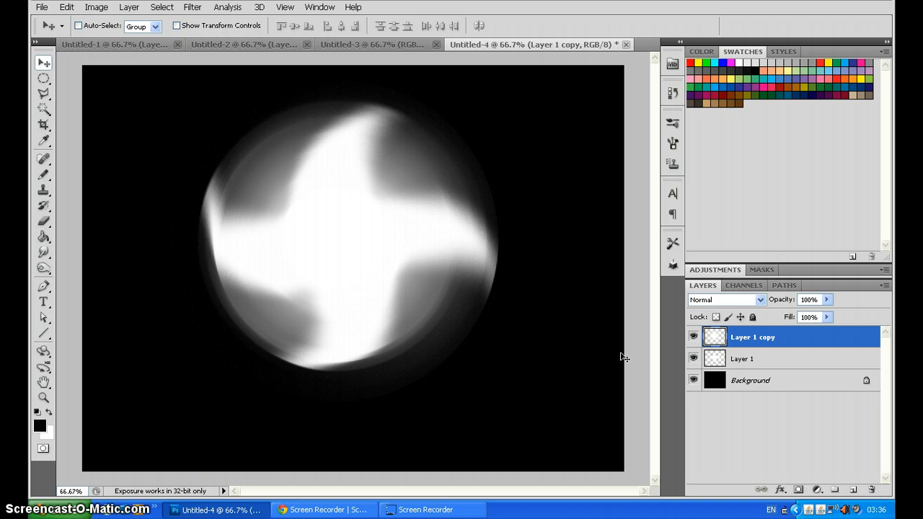
pyautogui.keyDown('shift'); pyautogui.click(750, 359); pyautogui.keyUp('shift')
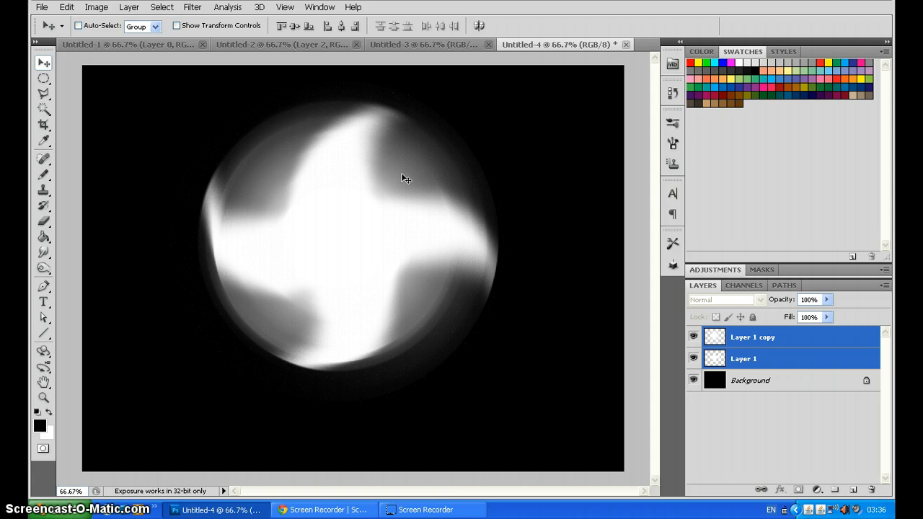
pyautogui.hotkey('ctrl', 't')
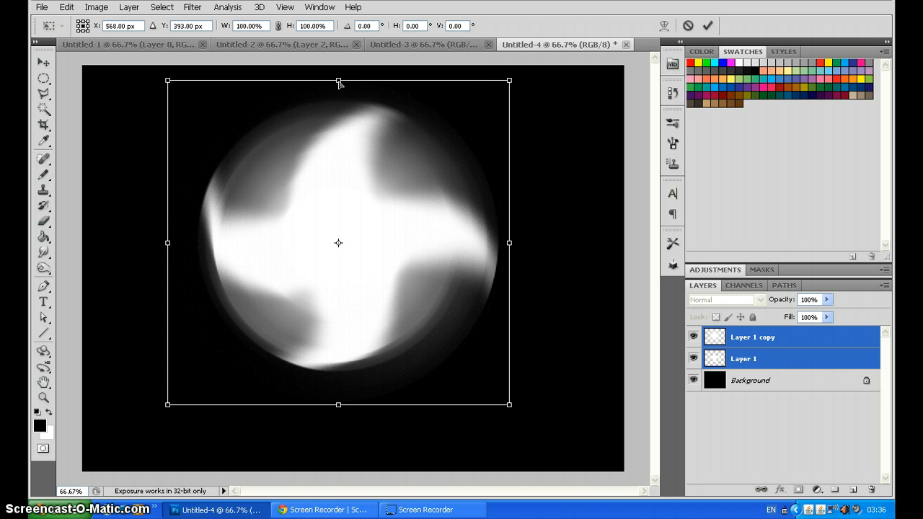
pyautogui.moveTo(339, 84); pyautogui.dragTo(346, 243)
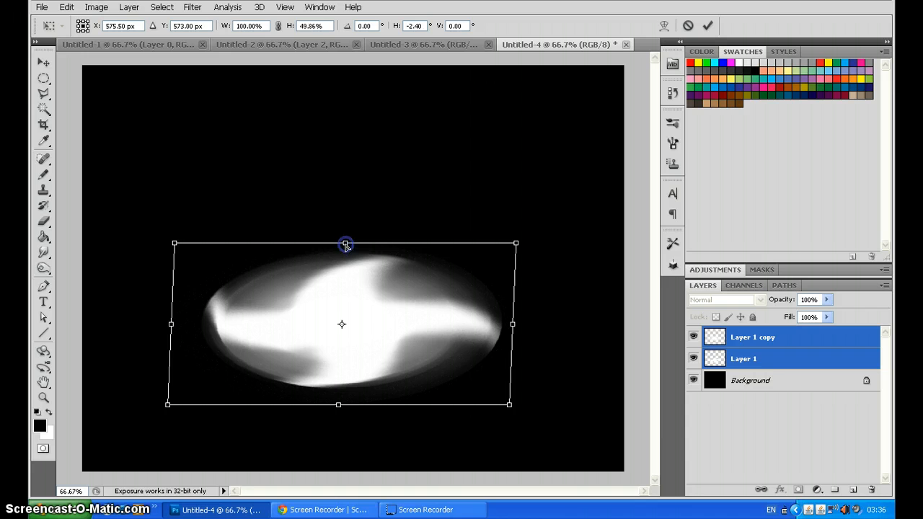
pyautogui.click(43, 63)
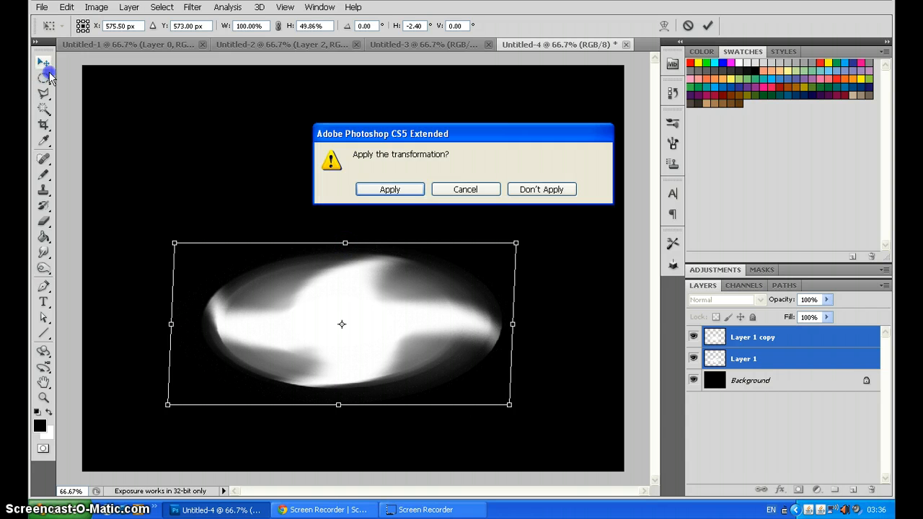
pyautogui.click(383, 187)
pyautogui.moveTo(346, 303); pyautogui.dragTo(378, 238)
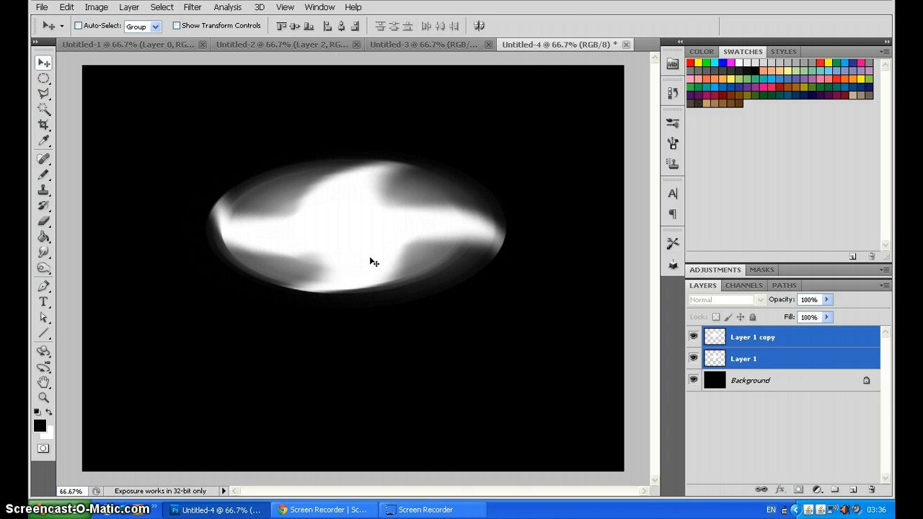
# Step: Examine the blurred shape in the finished Untitled-2 example with Layer 3 copy and Layer 2 hidden, and return to Untitled-4
pyautogui.click(160, 44)
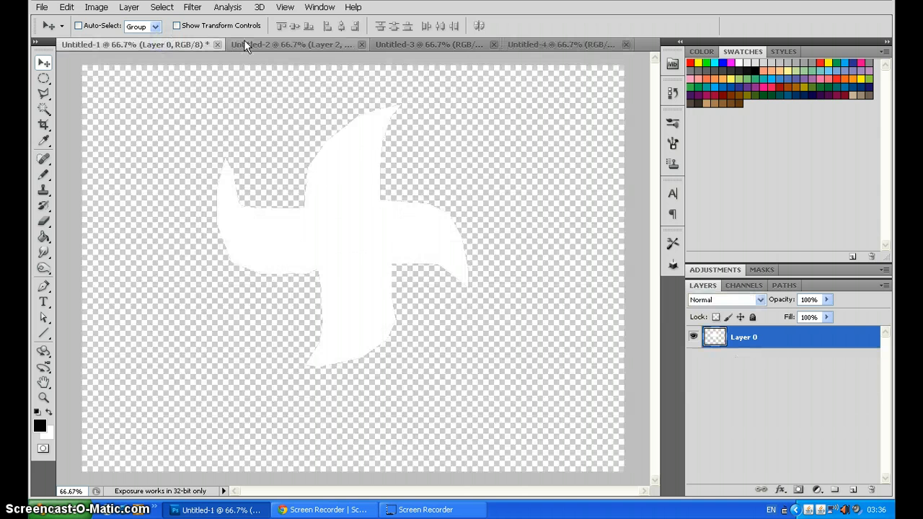
pyautogui.click(245, 42)
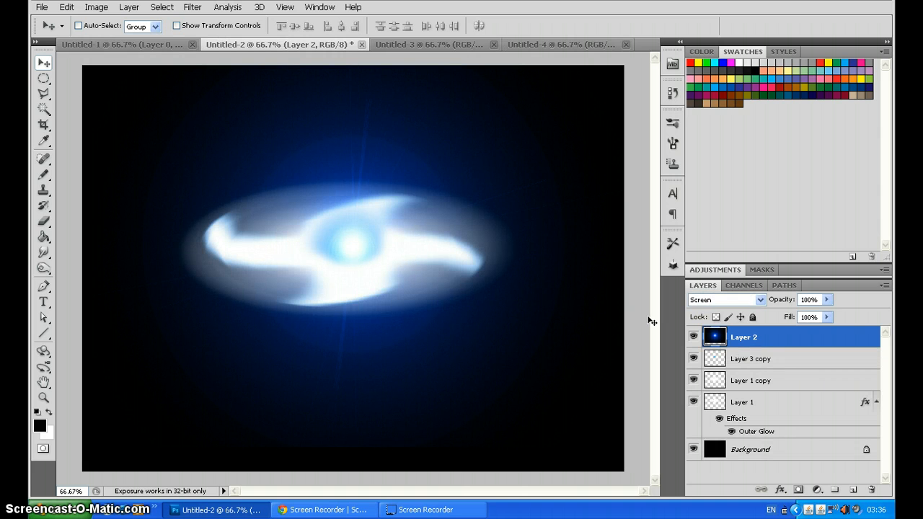
pyautogui.click(695, 358)
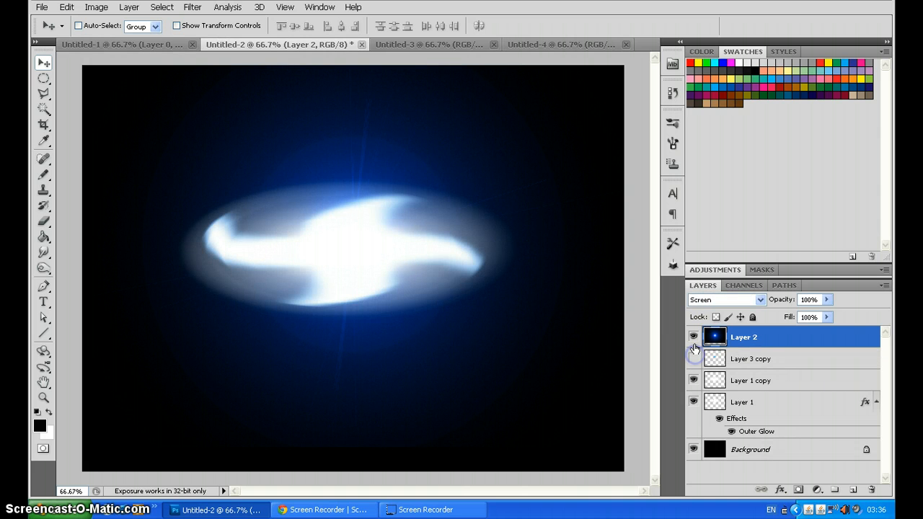
pyautogui.click(694, 337)
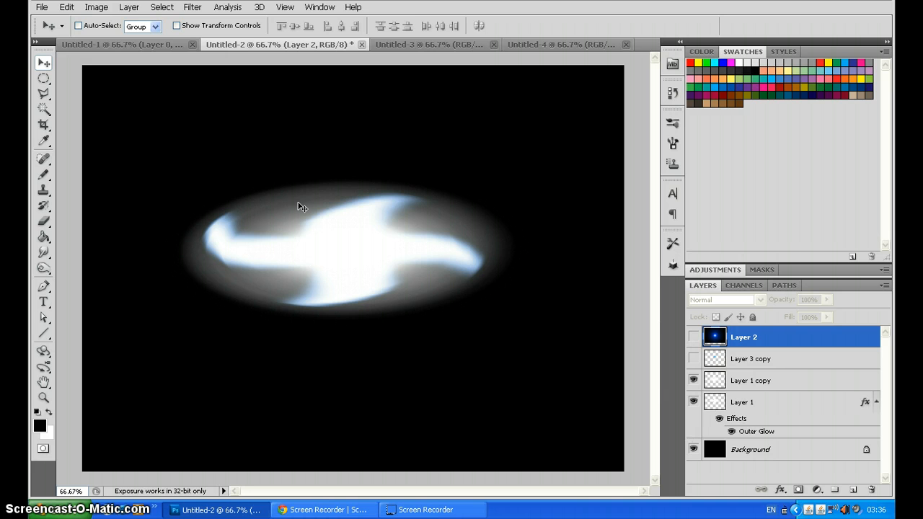
pyautogui.click(543, 46)
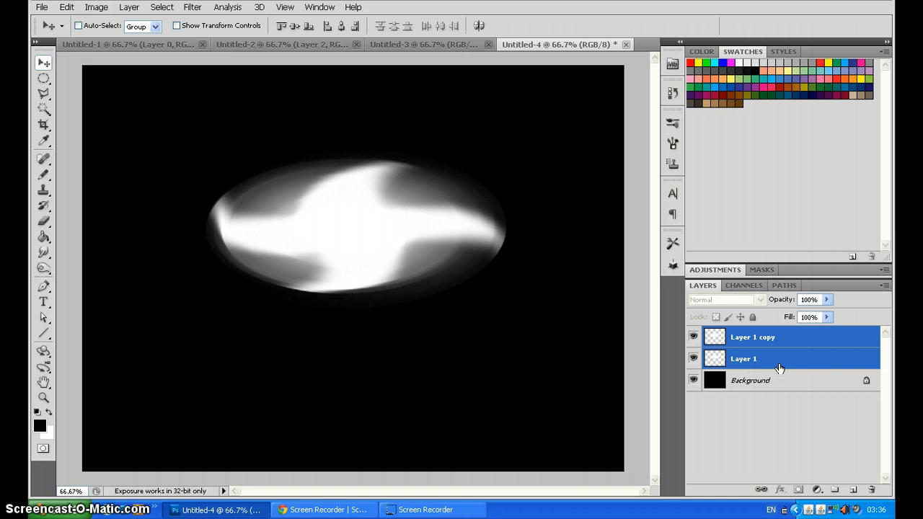
# Step: Add an Outer Glow to Layer 1 with Normal blend mode, 100% opacity and the blue colour #0024ff
pyautogui.click(779, 366)
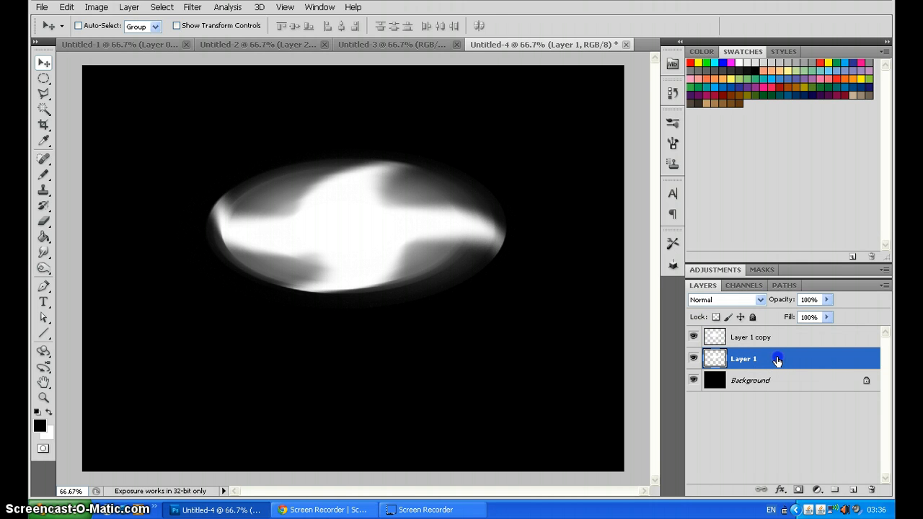
pyautogui.doubleClick(778, 361)
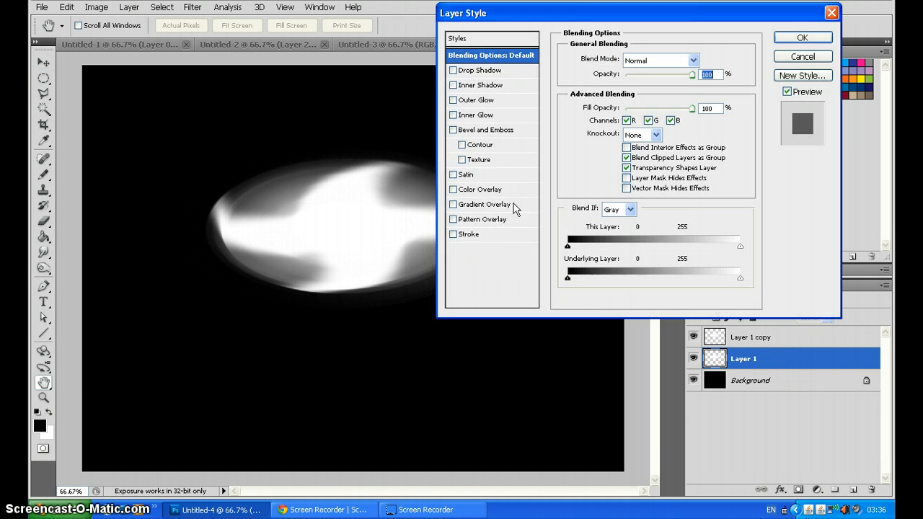
pyautogui.click(453, 101)
pyautogui.click(476, 100)
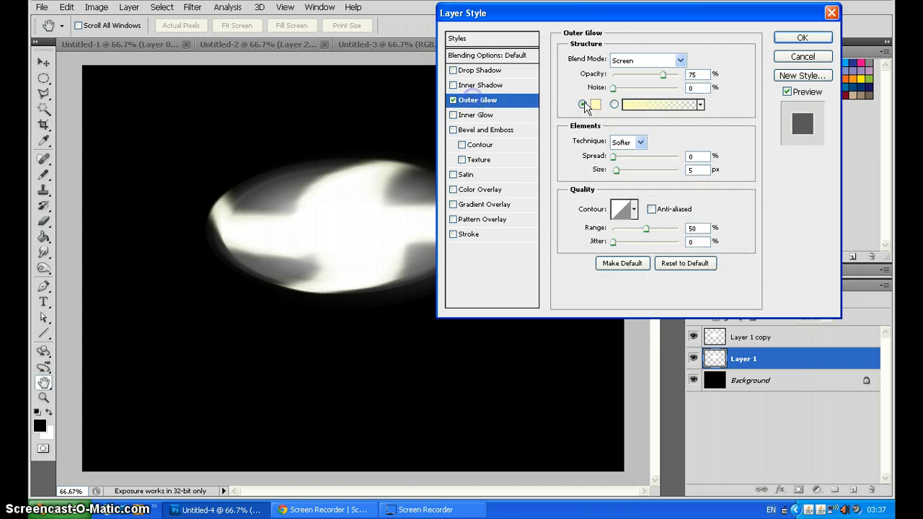
pyautogui.moveTo(664, 75); pyautogui.dragTo(679, 76)
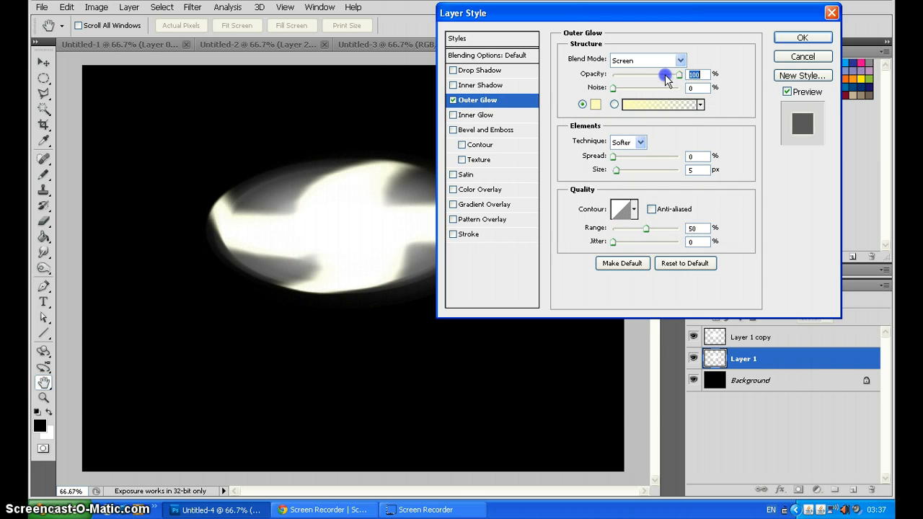
pyautogui.click(681, 61)
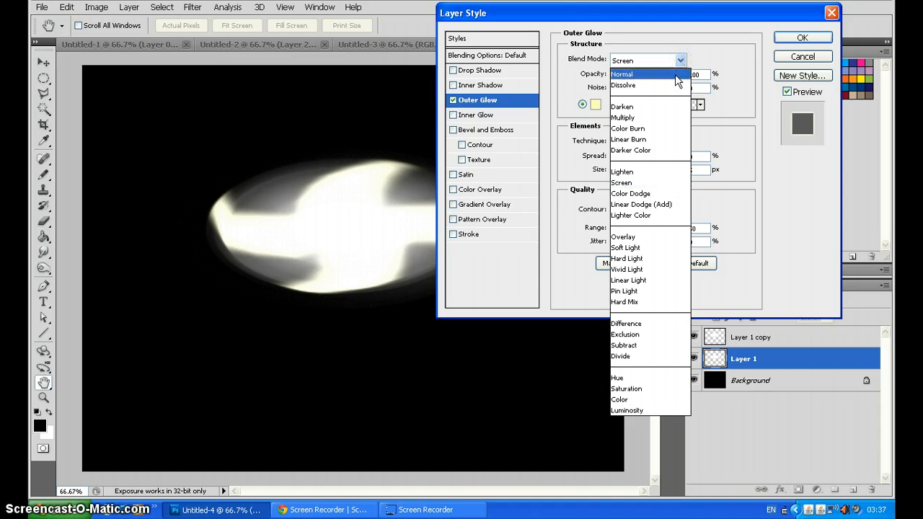
pyautogui.click(638, 74)
pyautogui.click(595, 104)
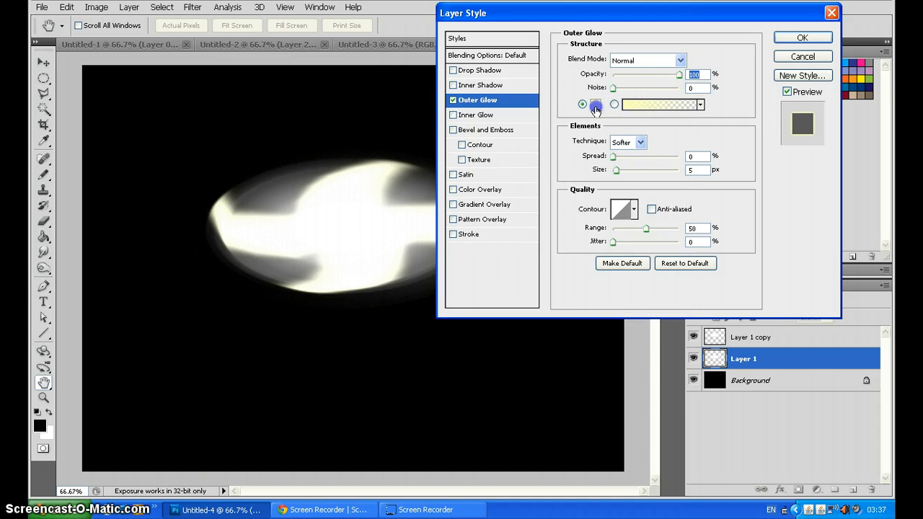
pyautogui.moveTo(647, 98); pyautogui.dragTo(720, 52)
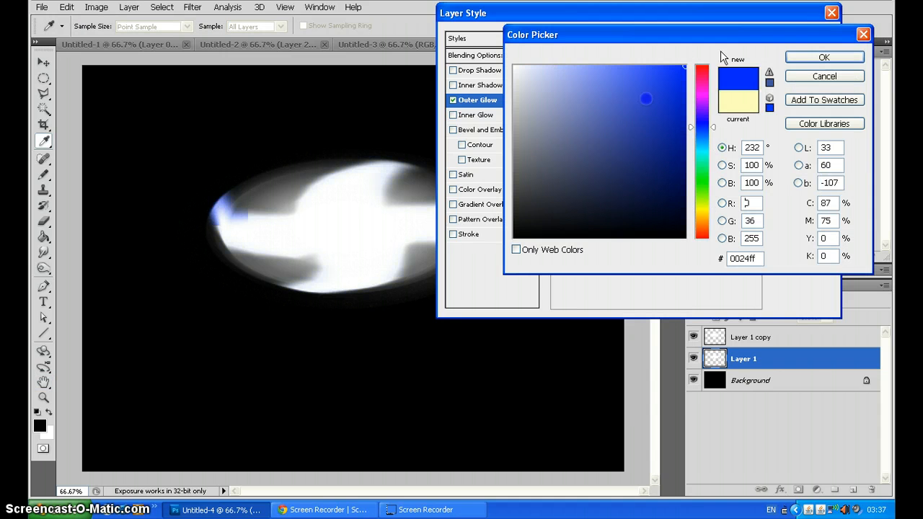
pyautogui.click(794, 58)
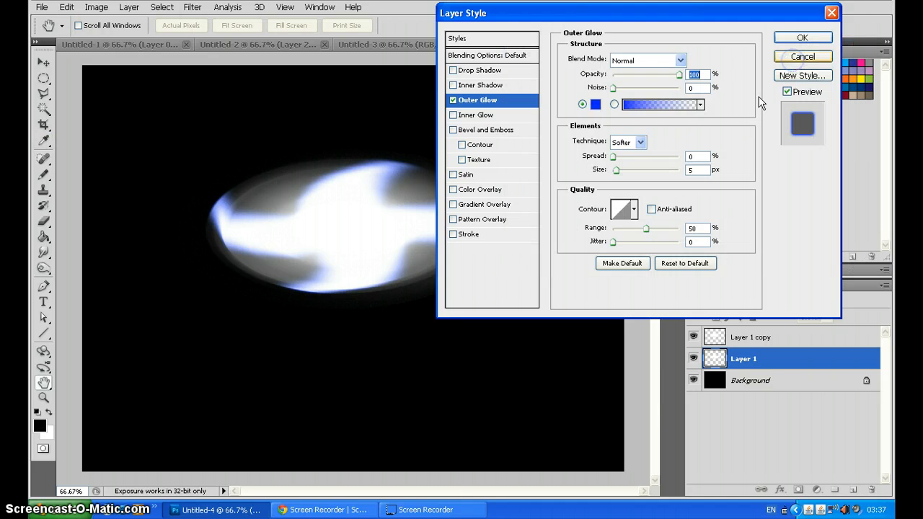
pyautogui.click(793, 38)
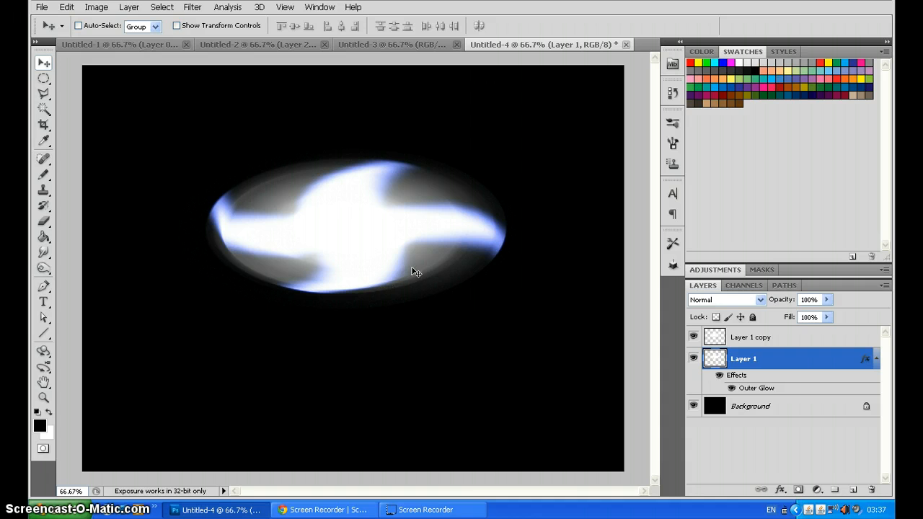
# Step: Select Layer 1 copy and set the Brush tool's size to 298 px
pyautogui.click(750, 337)
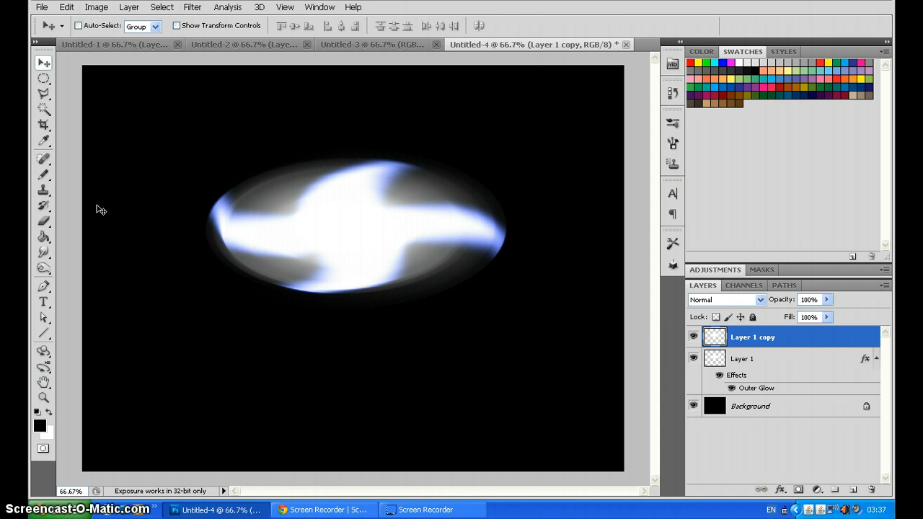
pyautogui.click(45, 175)
pyautogui.click(94, 171)
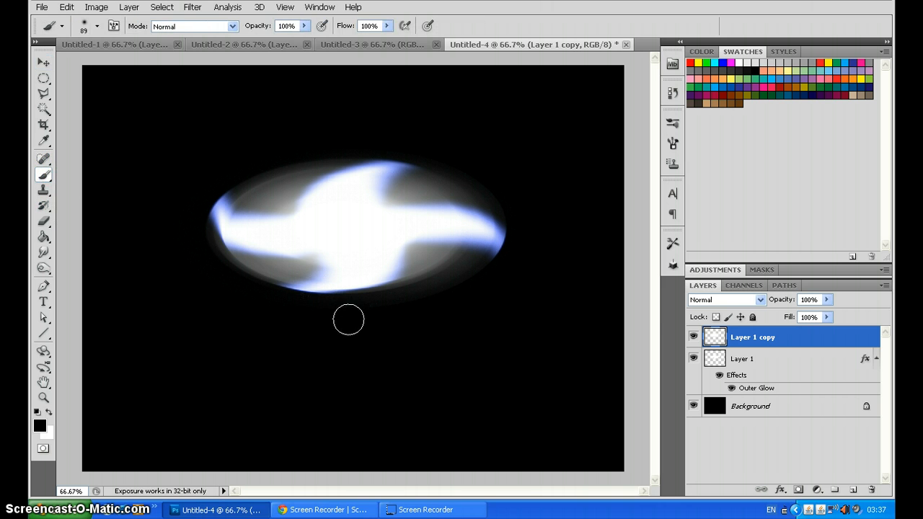
pyautogui.rightClick(348, 320)
pyautogui.click(461, 342)
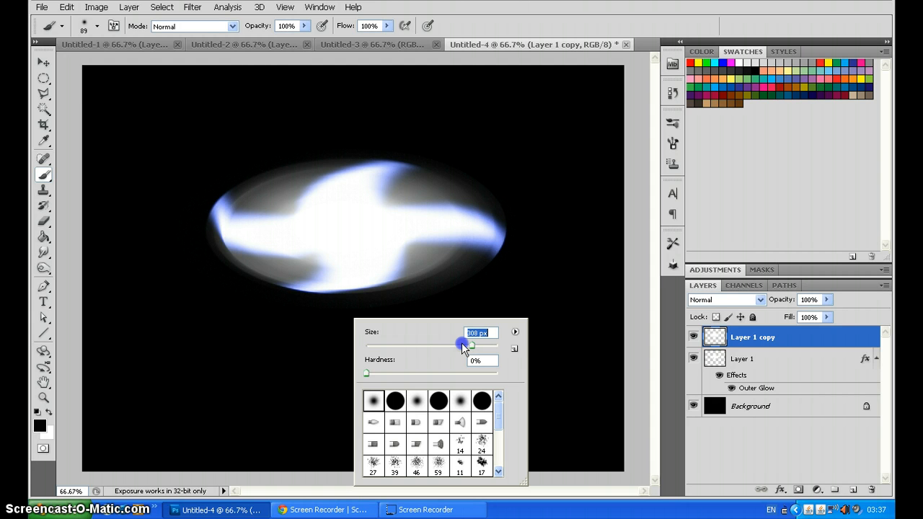
pyautogui.moveTo(461, 343); pyautogui.dragTo(460, 343)
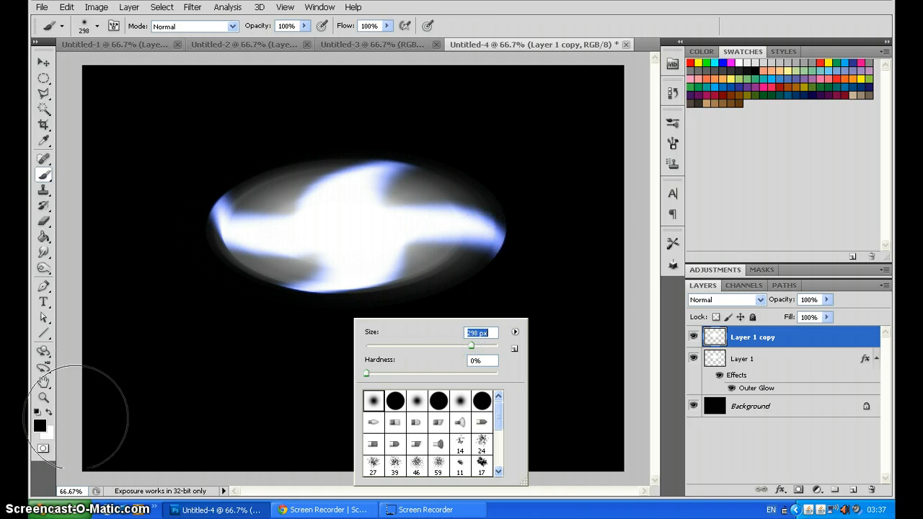
# Step: Create a new layer above Layer 1 copy and paint a soft #005aff blue spot in the canvas's lower-right area
pyautogui.click(40, 425)
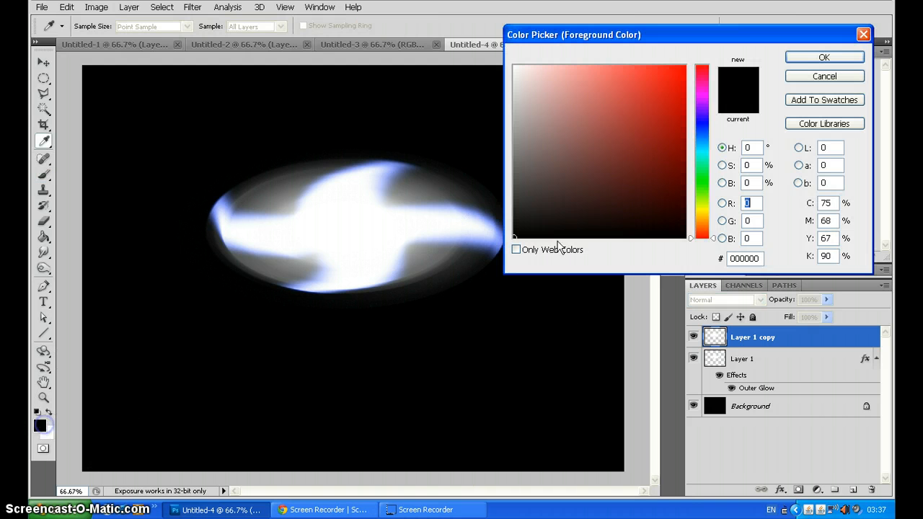
pyautogui.click(704, 121)
pyautogui.click(704, 133)
pyautogui.moveTo(672, 79); pyautogui.dragTo(707, 54)
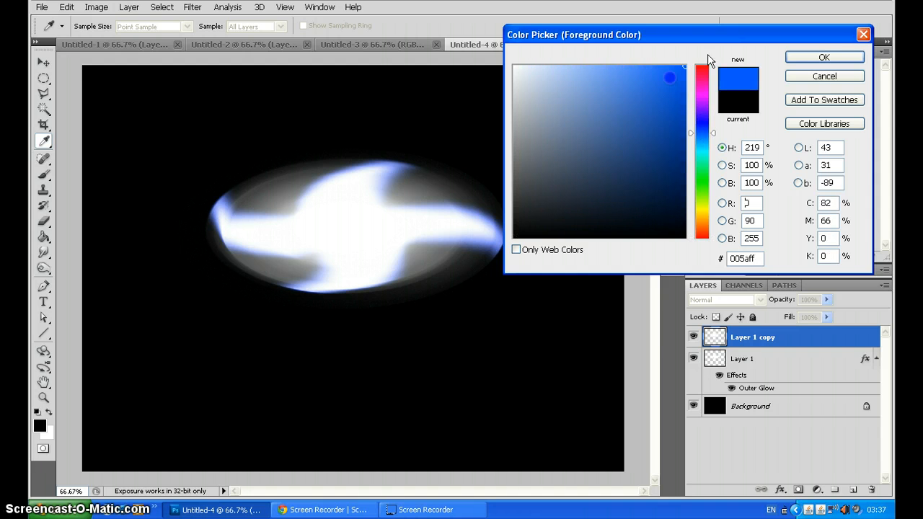
pyautogui.click(816, 58)
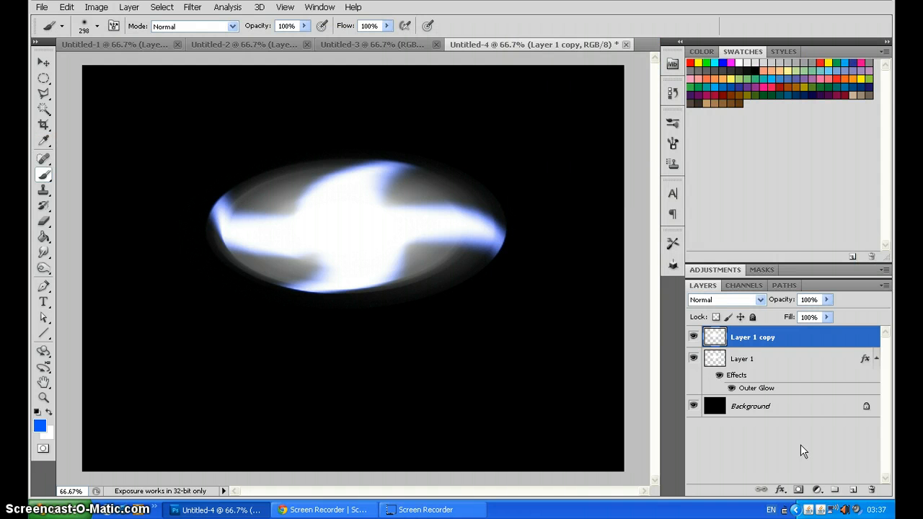
pyautogui.click(853, 491)
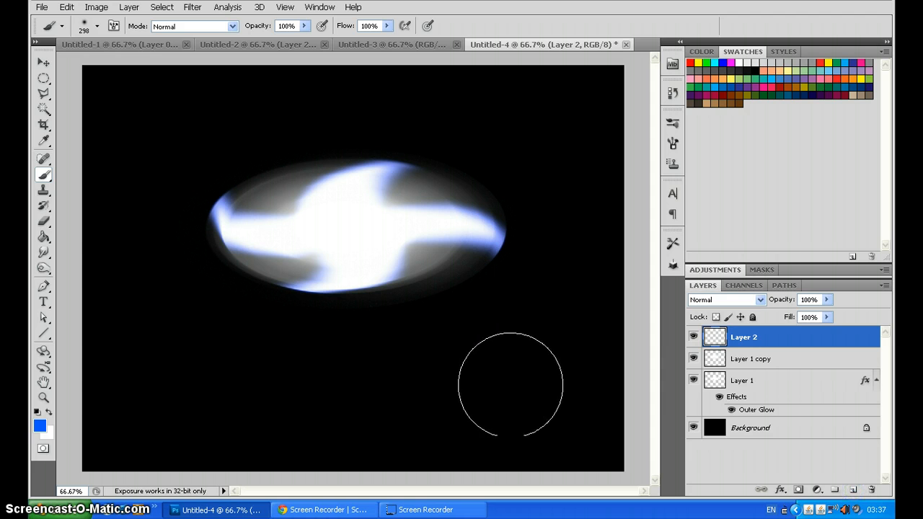
pyautogui.click(516, 375)
pyautogui.click(516, 375)
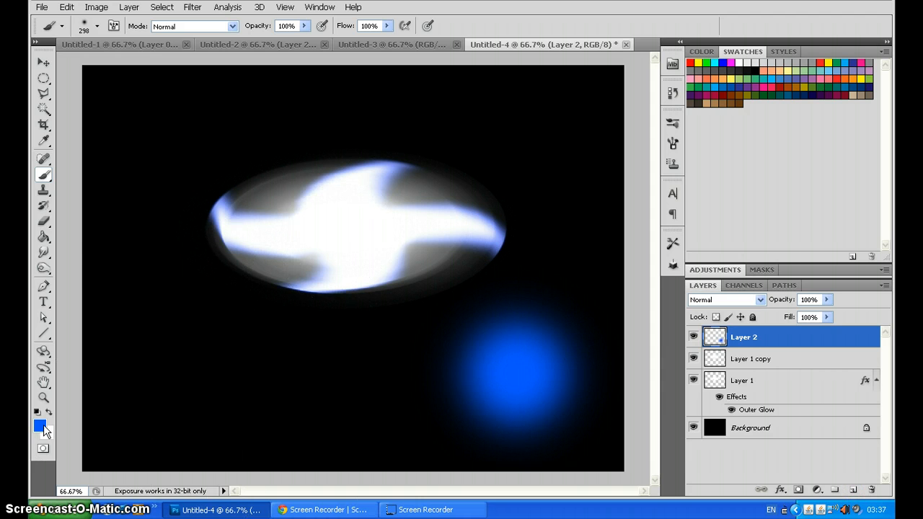
# Step: Paint a #00a8ff spot over the centre of the blue spot with a soft 170 px brush
pyautogui.click(42, 426)
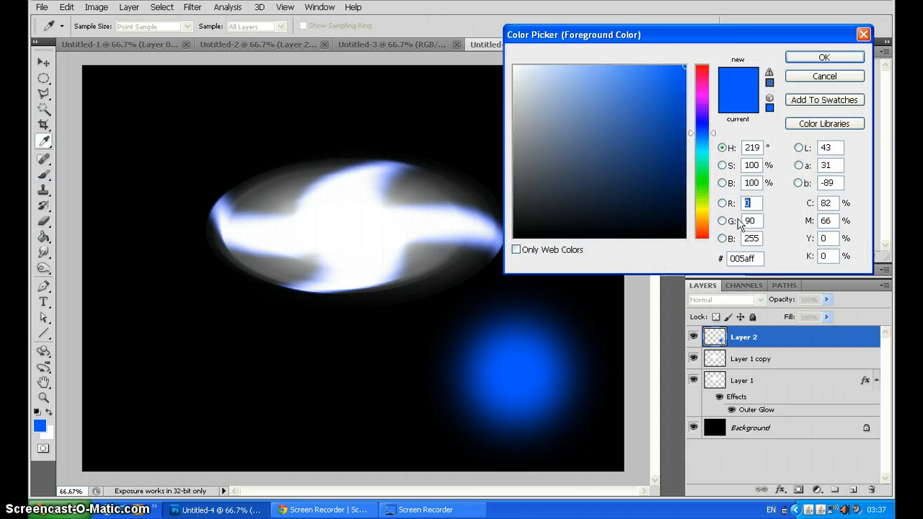
pyautogui.click(703, 142)
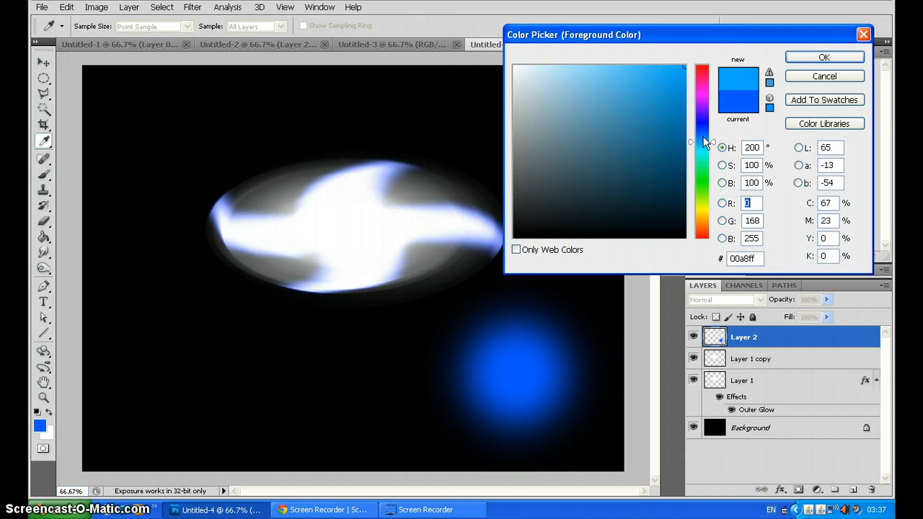
pyautogui.click(824, 57)
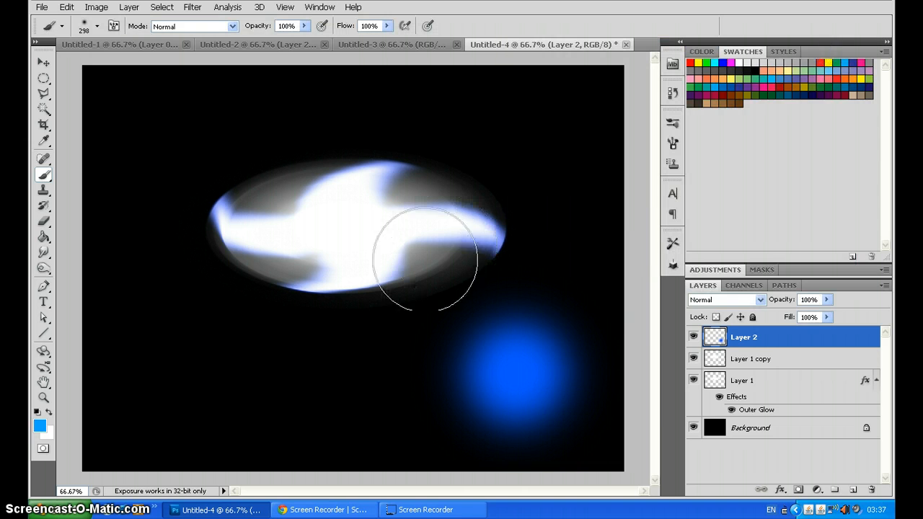
pyautogui.rightClick(522, 261)
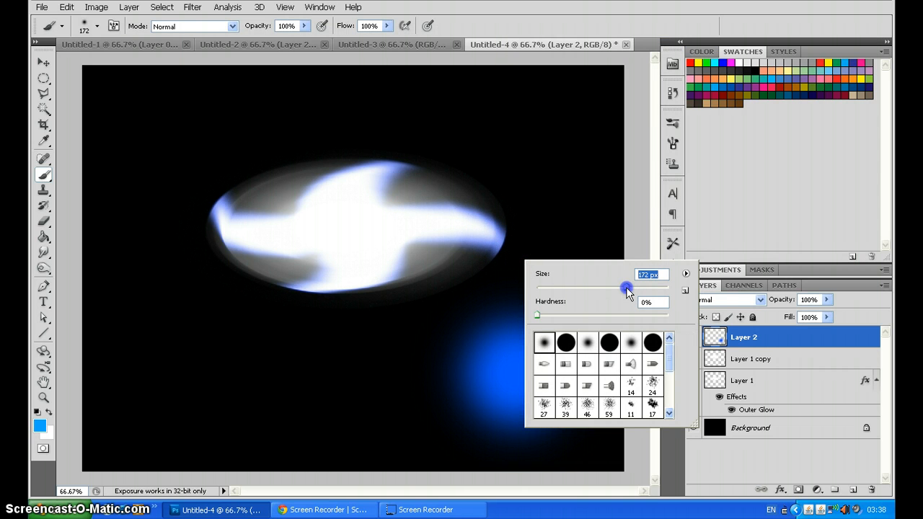
pyautogui.rightClick(554, 225)
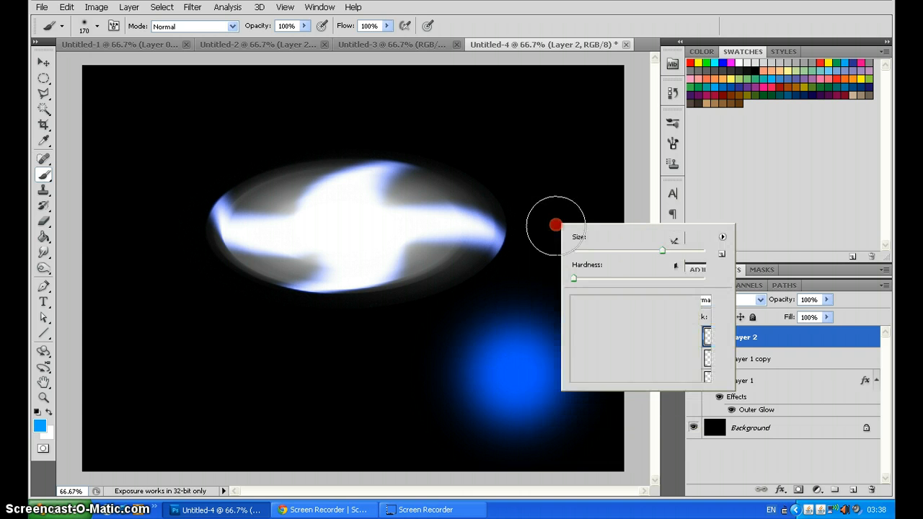
pyautogui.click(513, 372)
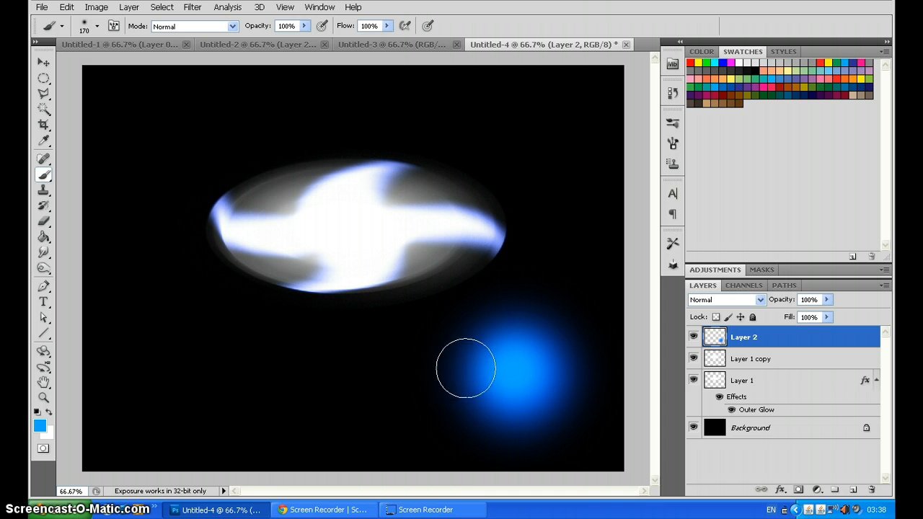
# Step: Paint a lighter cyan spot in the middle of the blue glow with a soft 100 px brush
pyautogui.rightClick(253, 326)
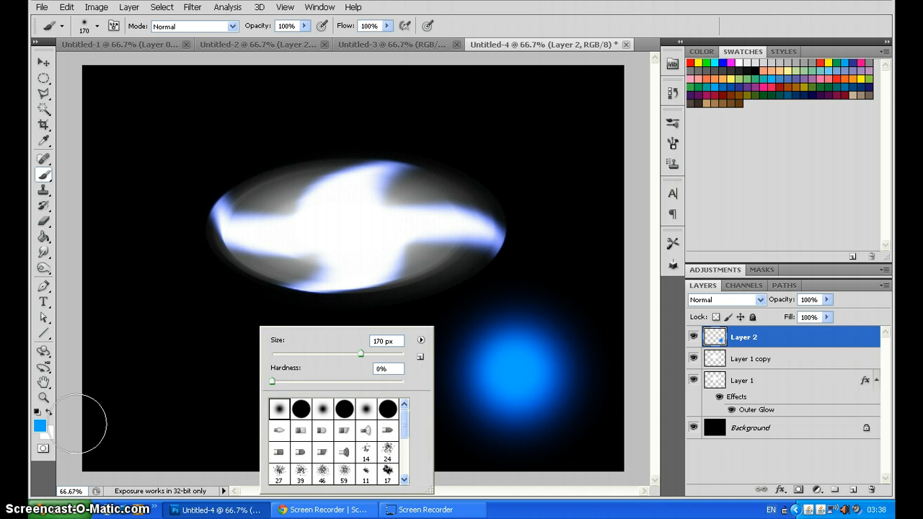
pyautogui.click(39, 426)
pyautogui.moveTo(697, 143); pyautogui.dragTo(700, 148)
pyautogui.click(824, 57)
pyautogui.rightClick(396, 352)
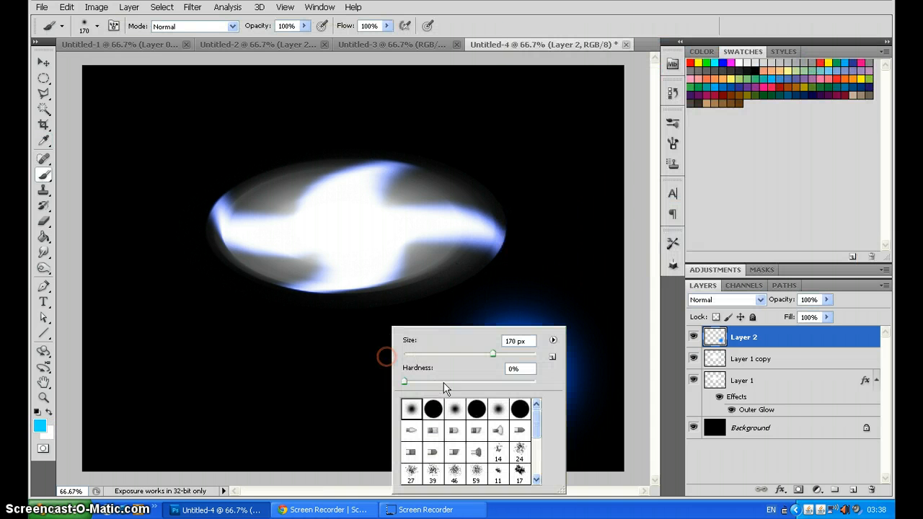
pyautogui.moveTo(478, 354); pyautogui.dragTo(476, 355)
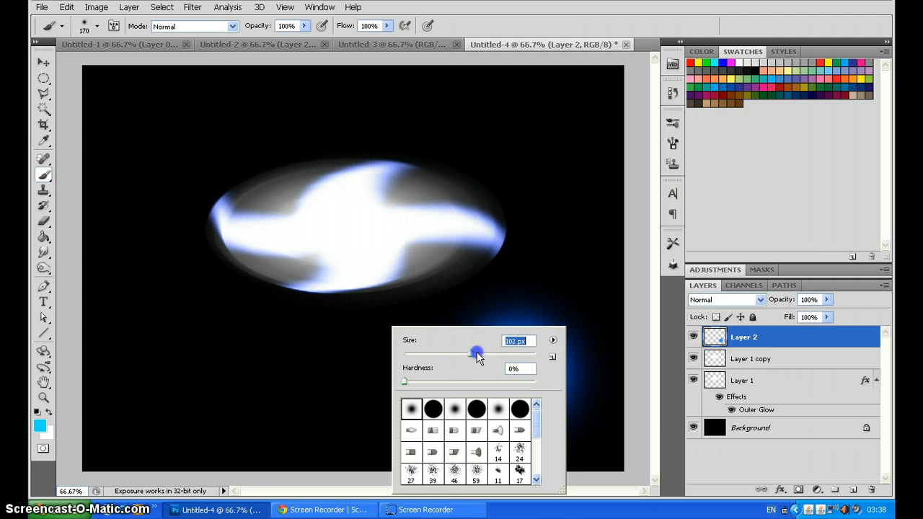
pyautogui.rightClick(591, 262)
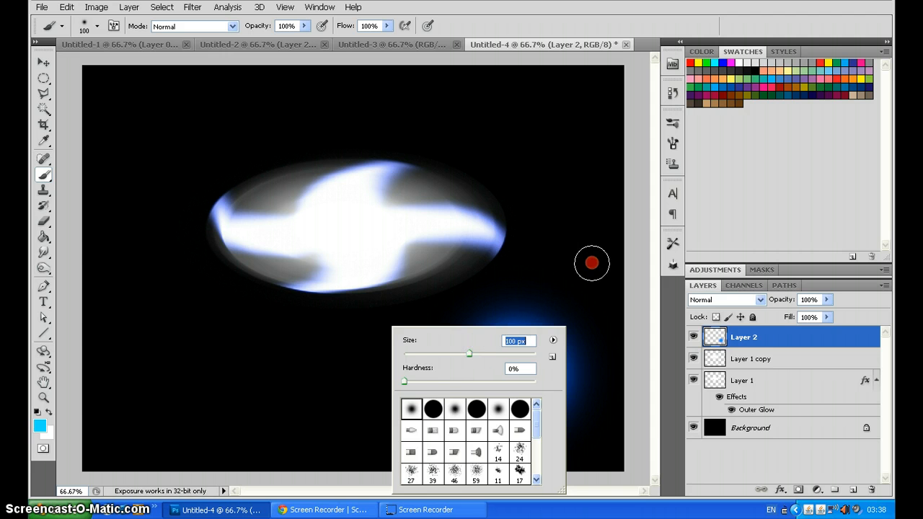
pyautogui.click(518, 368)
pyautogui.click(518, 368)
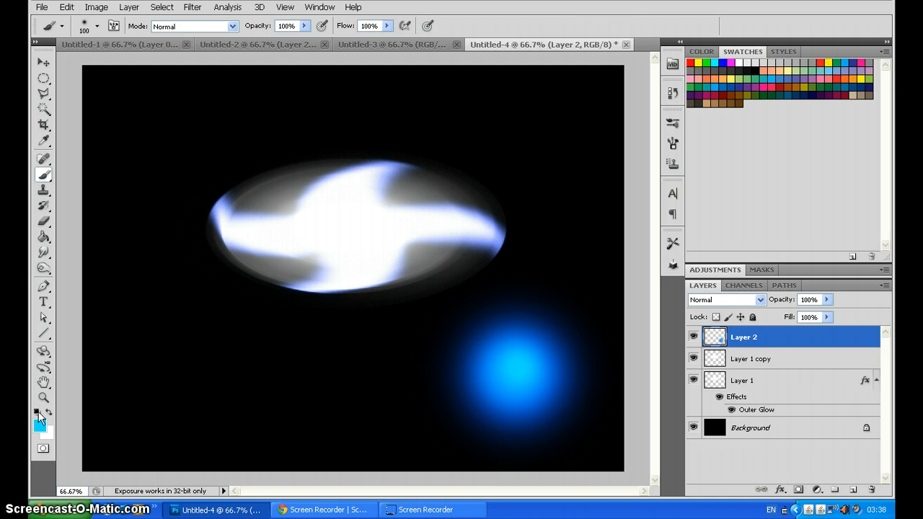
# Step: Paint a white highlight at the centre of the blue glow with a soft 60 px brush
pyautogui.click(48, 414)
pyautogui.rightClick(576, 303)
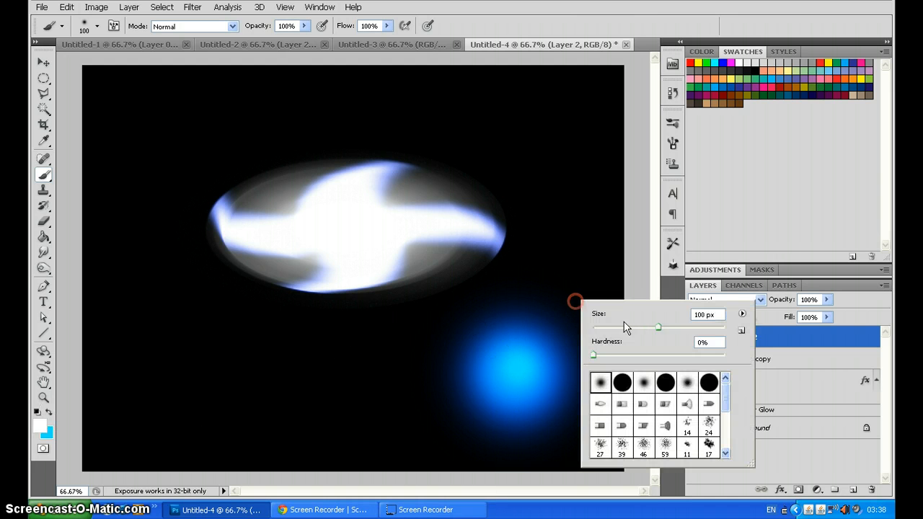
pyautogui.moveTo(641, 329); pyautogui.dragTo(633, 329)
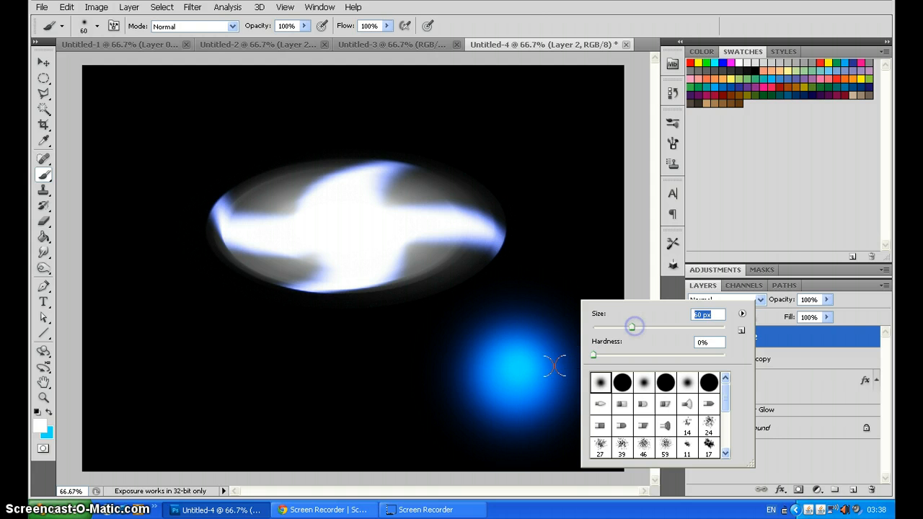
pyautogui.click(514, 369)
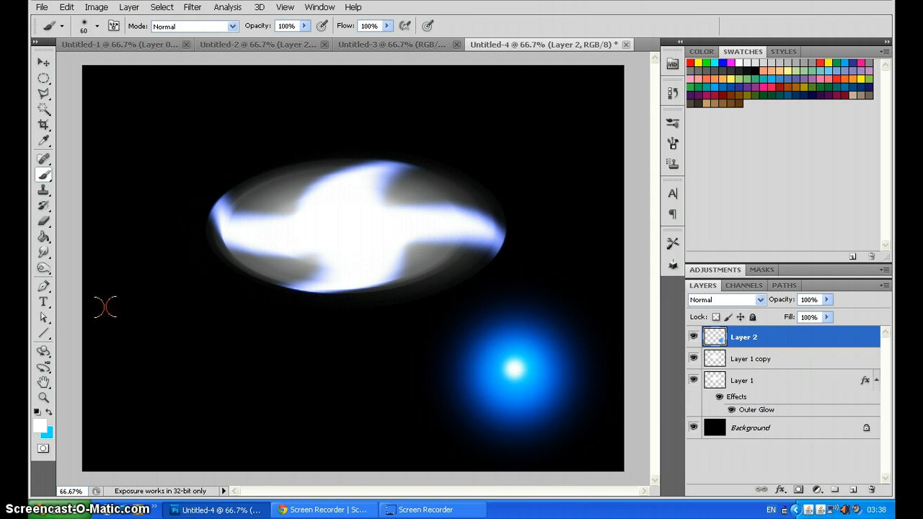
pyautogui.hotkey('ctrl', 'z')
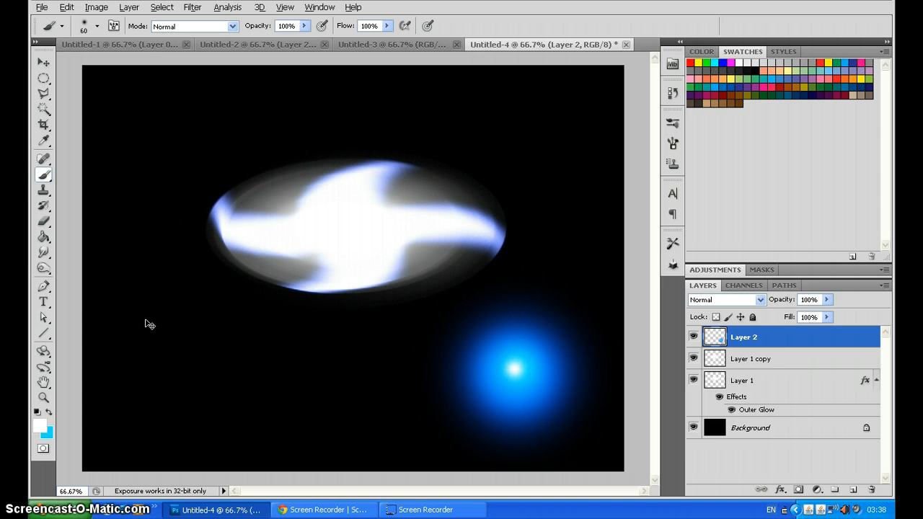
pyautogui.hotkey('ctrl', 'z')
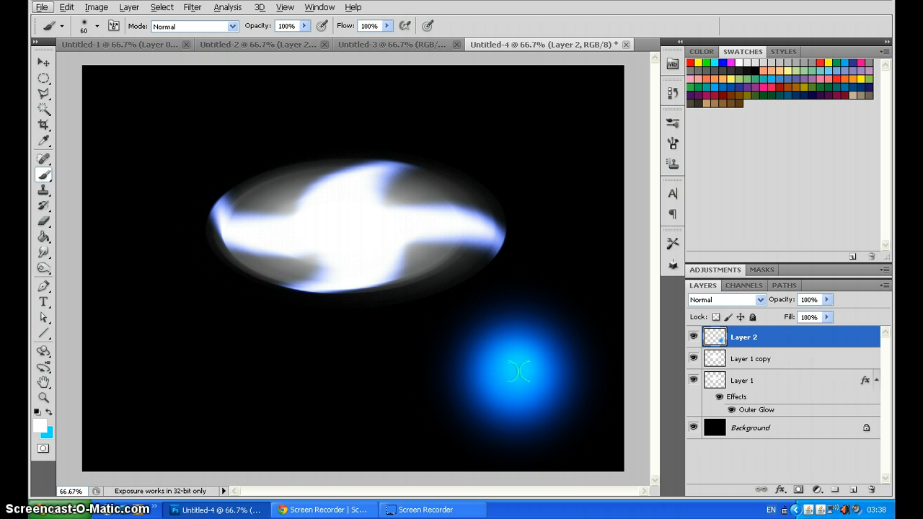
pyautogui.click(518, 370)
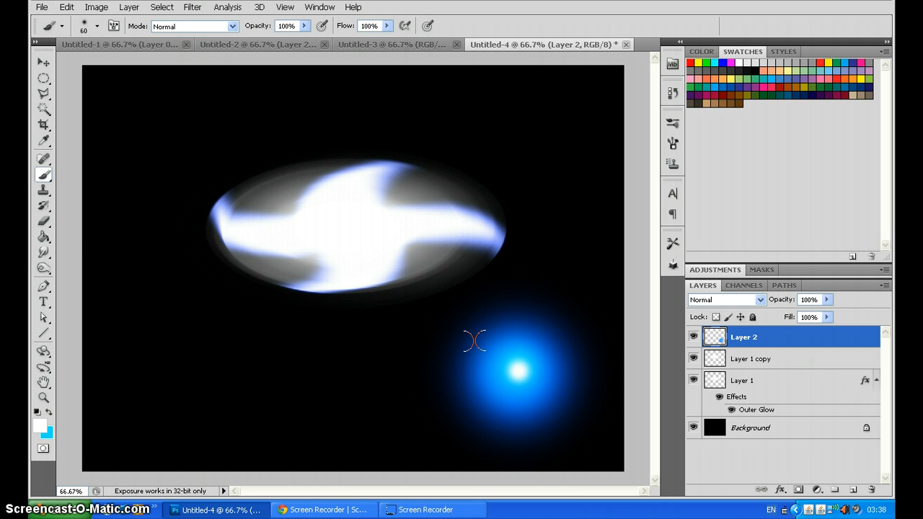
# Step: Move the glow ball to just below the shuriken shape and scribble tangled white 1 px Pencil lines over it
pyautogui.click(44, 62)
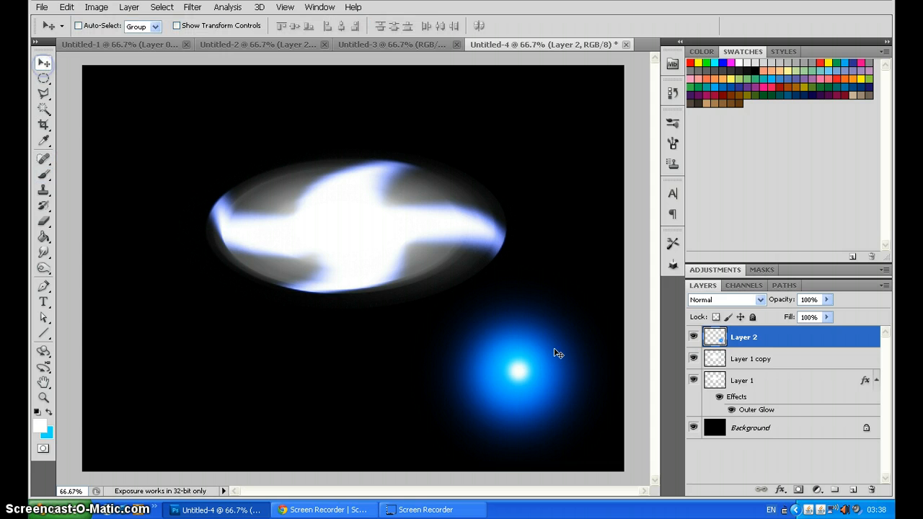
pyautogui.moveTo(558, 353); pyautogui.dragTo(442, 348)
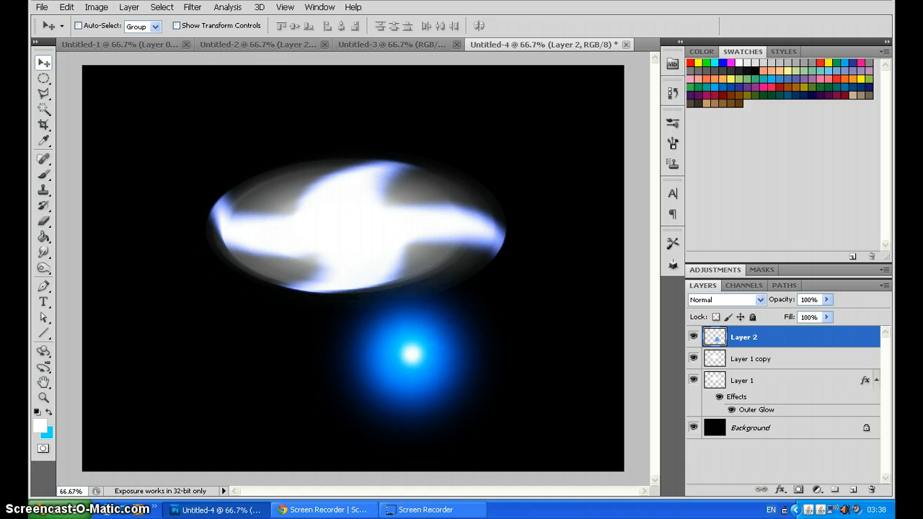
pyautogui.click(44, 175)
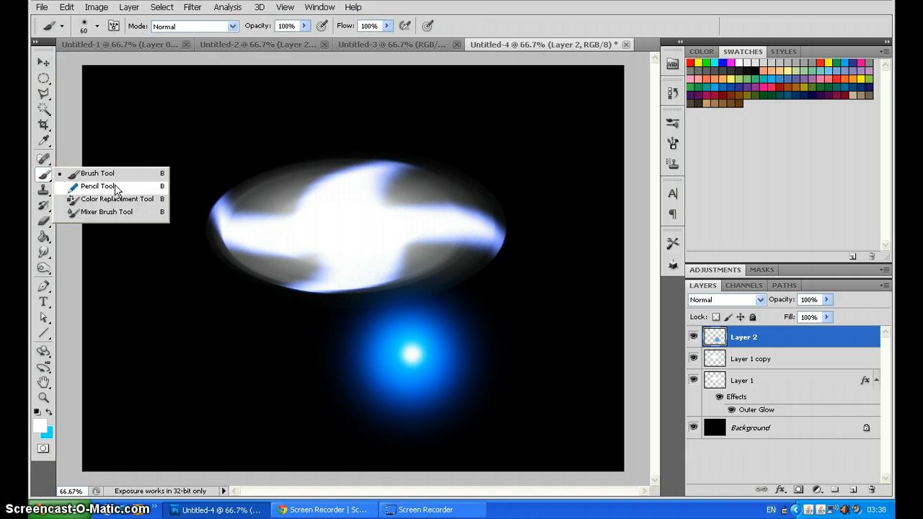
pyautogui.click(115, 190)
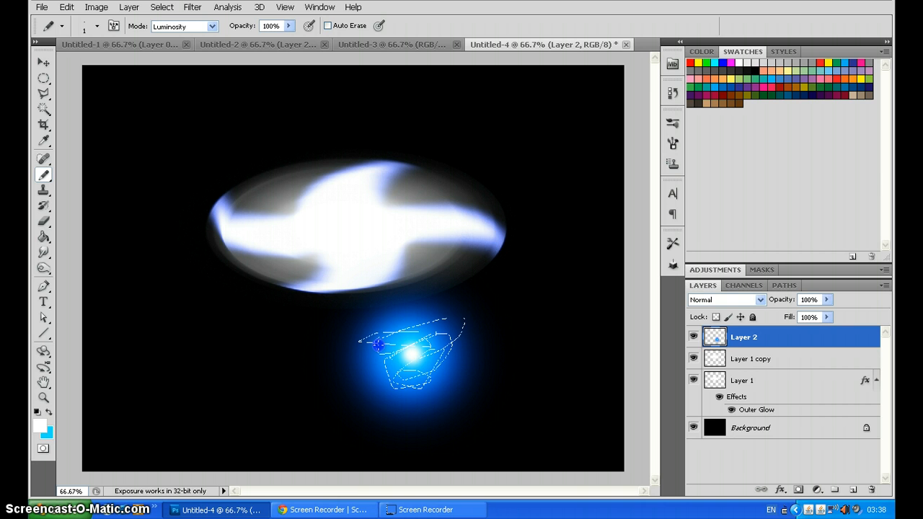
pyautogui.moveTo(377, 345)
pyautogui.mouseDown()
pyautogui.moveTo(453, 357)
pyautogui.moveTo(421, 381)
pyautogui.moveTo(388, 368)
pyautogui.moveTo(413, 321)
pyautogui.moveTo(437, 343)
pyautogui.moveTo(430, 375)
pyautogui.moveTo(370, 372)
pyautogui.moveTo(391, 392)
pyautogui.moveTo(433, 381)
pyautogui.moveTo(419, 336)
pyautogui.moveTo(369, 341)
pyautogui.moveTo(408, 392)
pyautogui.moveTo(456, 385)
pyautogui.moveTo(433, 367)
pyautogui.mouseUp()
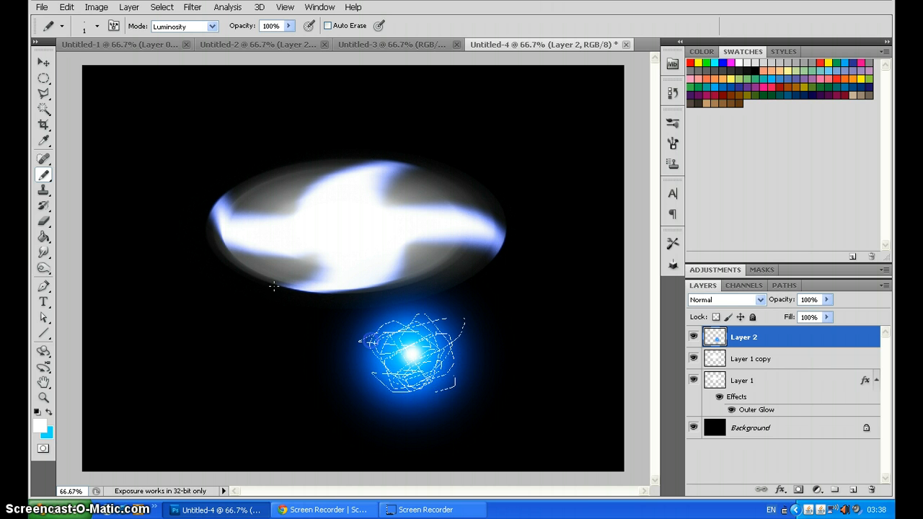
# Step: Draw a roughly circular elliptical selection around the scribbled glow ball
pyautogui.click(43, 65)
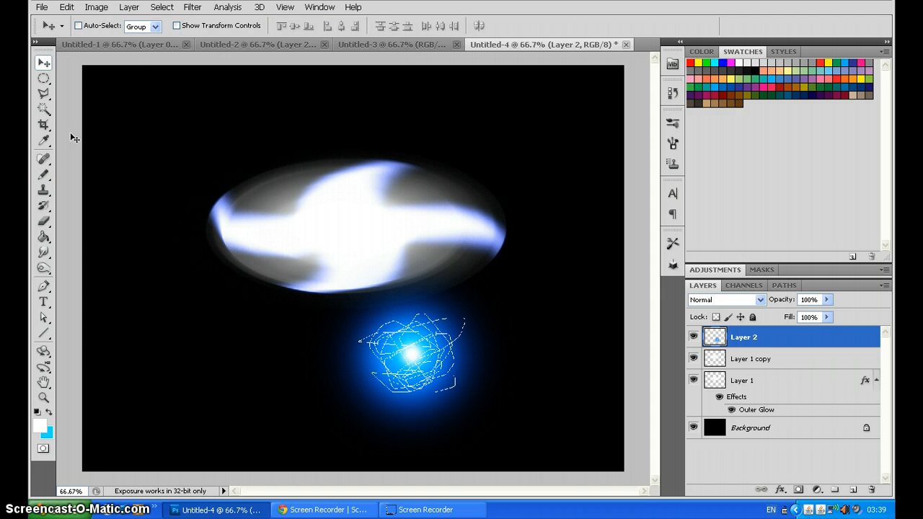
pyautogui.click(44, 79)
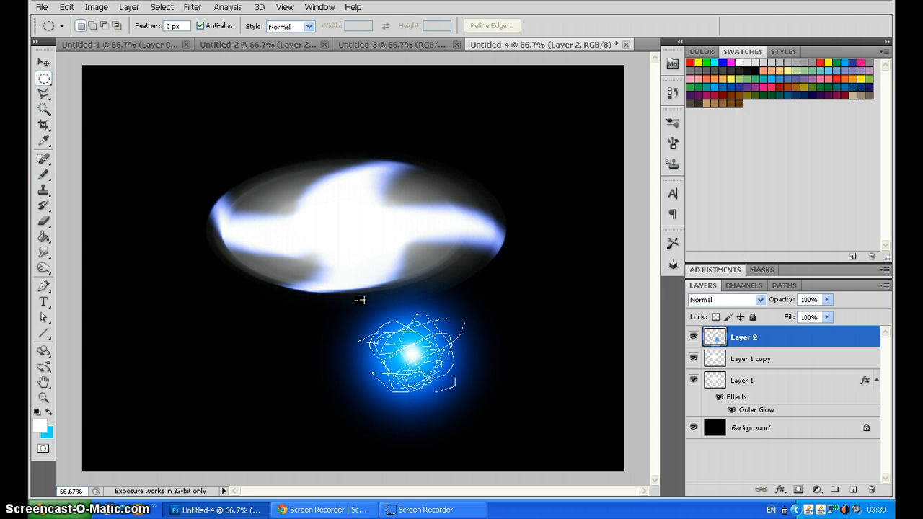
pyautogui.moveTo(360, 301); pyautogui.dragTo(403, 358)
pyautogui.moveTo(456, 390)
pyautogui.mouseDown()
pyautogui.moveTo(479, 413)
pyautogui.moveTo(454, 386)
pyautogui.mouseUp()
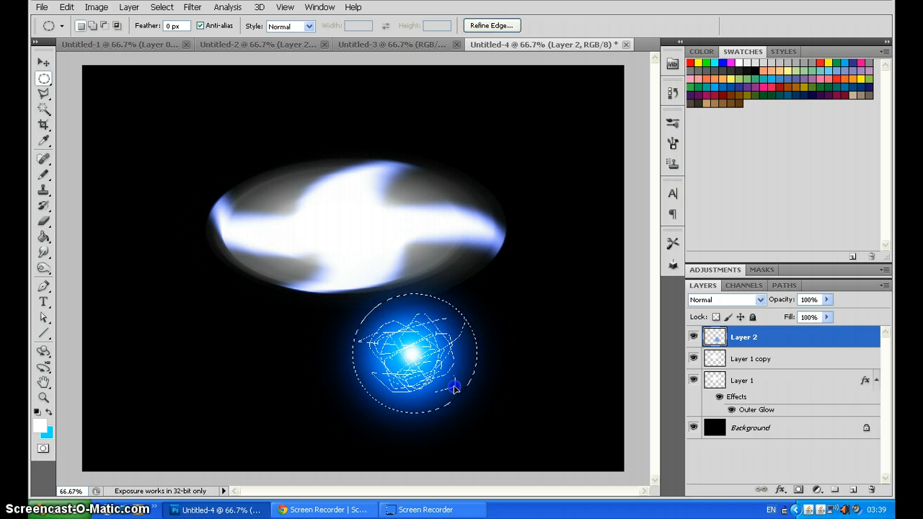
# Step: Apply a Radial Blur to the selected glow ball with amount 100, Spin method and Good quality
pyautogui.click(192, 7)
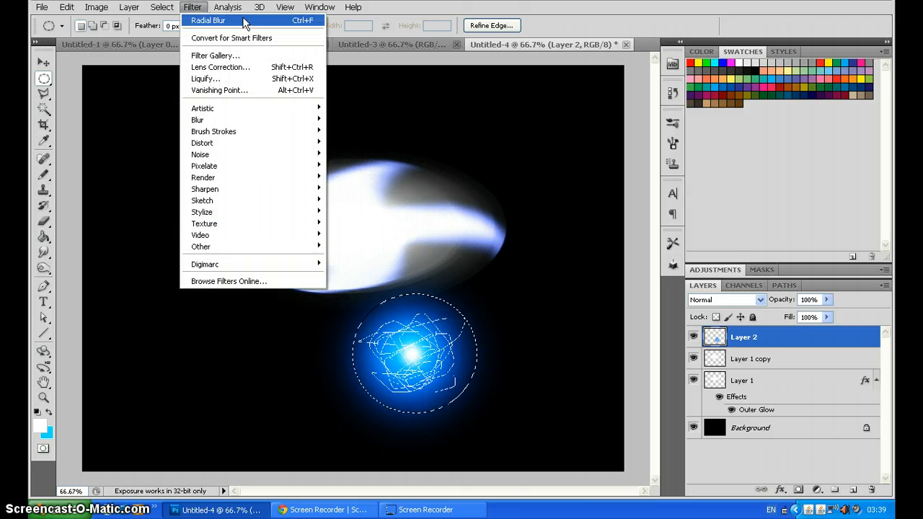
pyautogui.moveTo(287, 121)
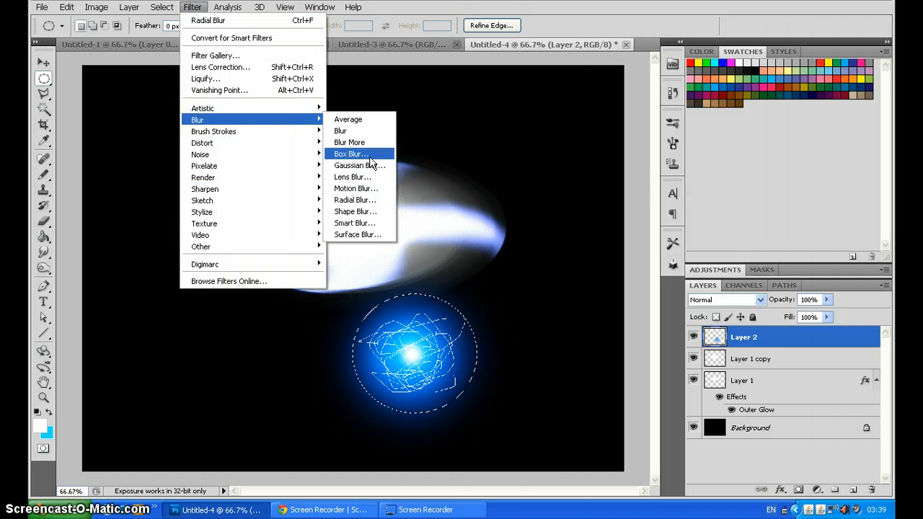
pyautogui.click(371, 200)
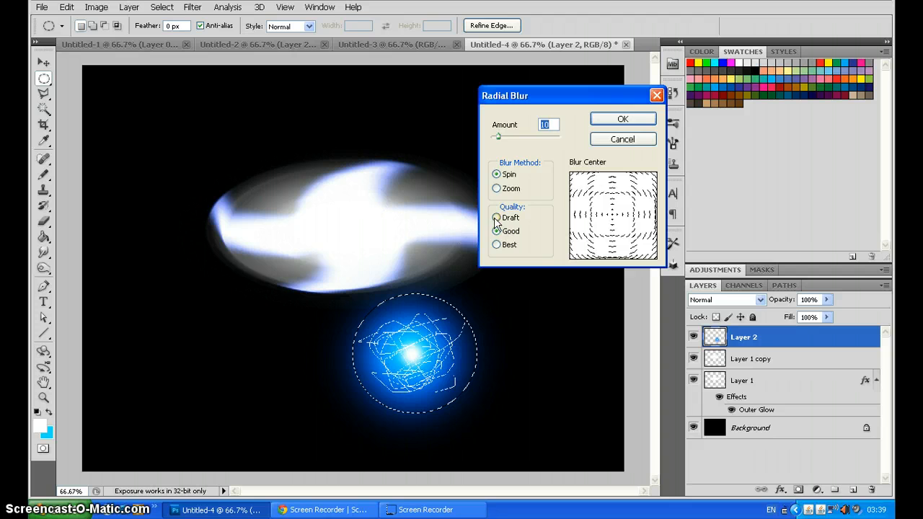
pyautogui.moveTo(499, 136); pyautogui.dragTo(581, 140)
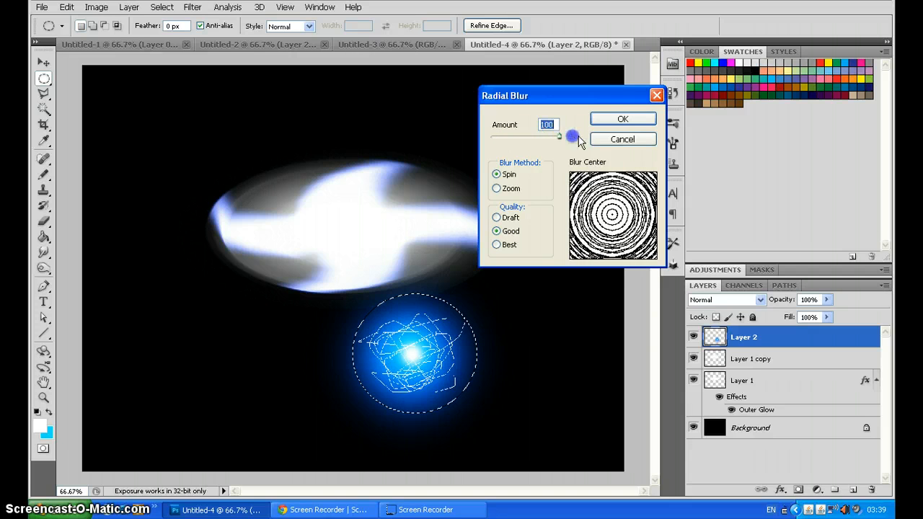
pyautogui.click(610, 120)
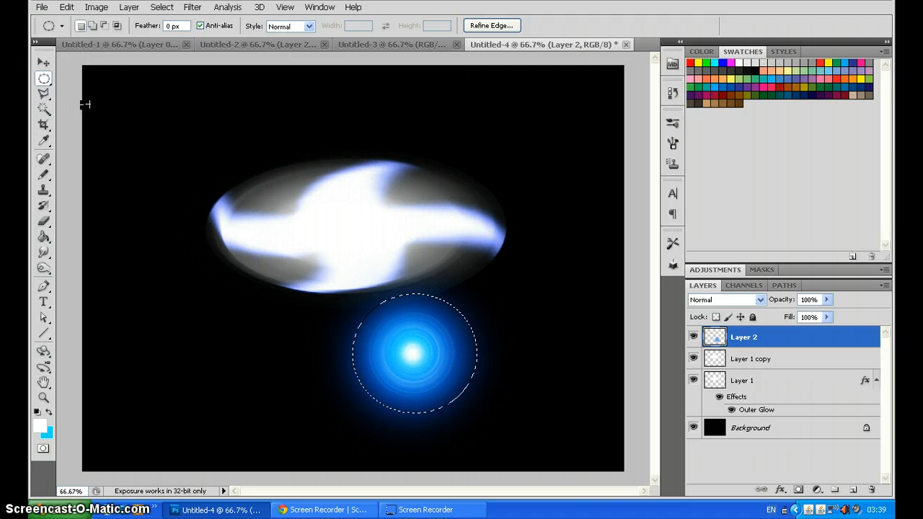
# Step: Deselect the blurred glow ball and move it onto the upper middle of the shuriken shape
pyautogui.click(44, 63)
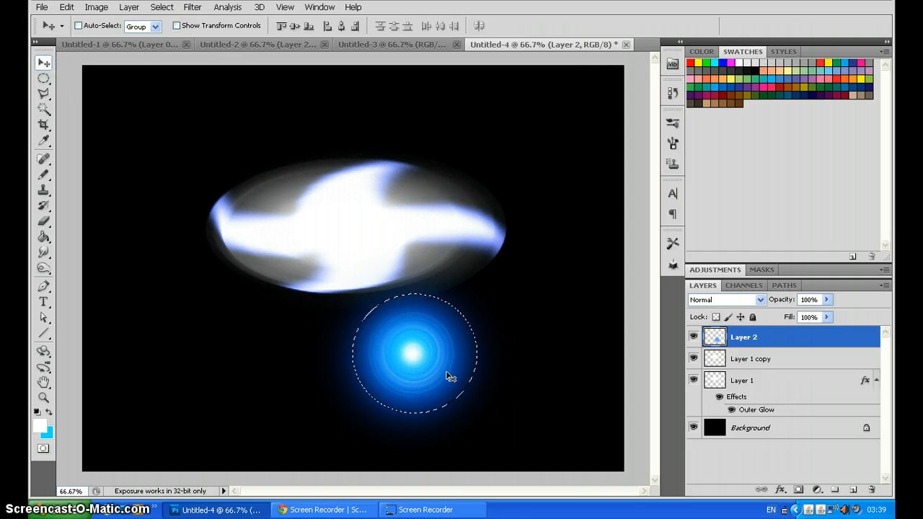
pyautogui.hotkey('ctrl', 'd')
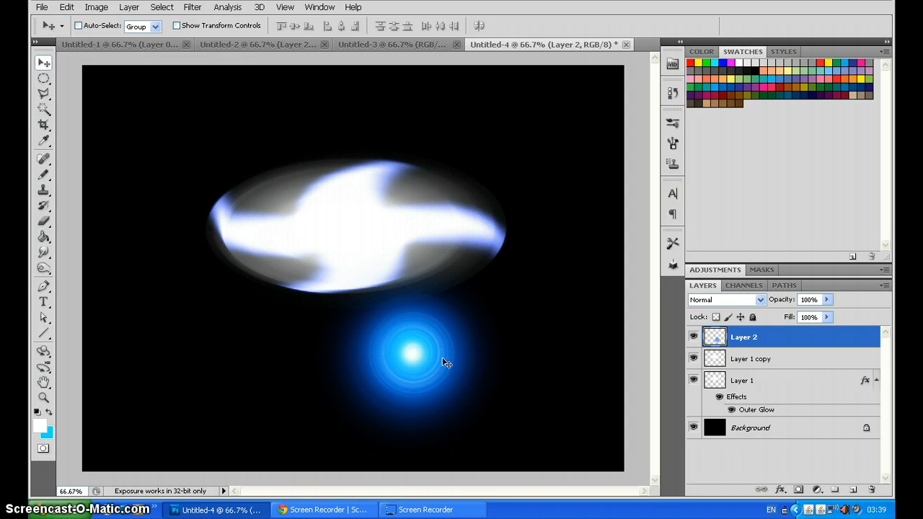
pyautogui.moveTo(447, 363); pyautogui.dragTo(380, 196)
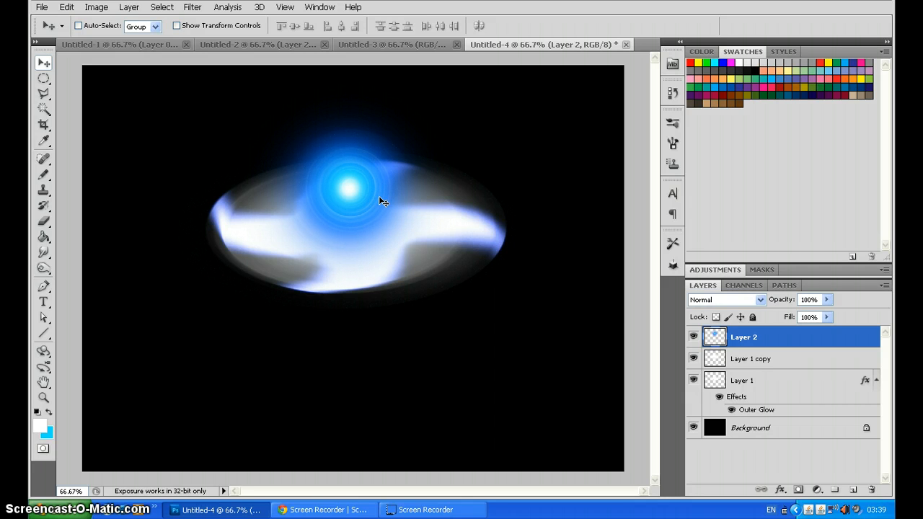
# Step: Scale the glow ball proportionally to about 57.57% with Free Transform, nudge it over the shuriken's middle and apply the transformation
pyautogui.hotkey('ctrl', 't')
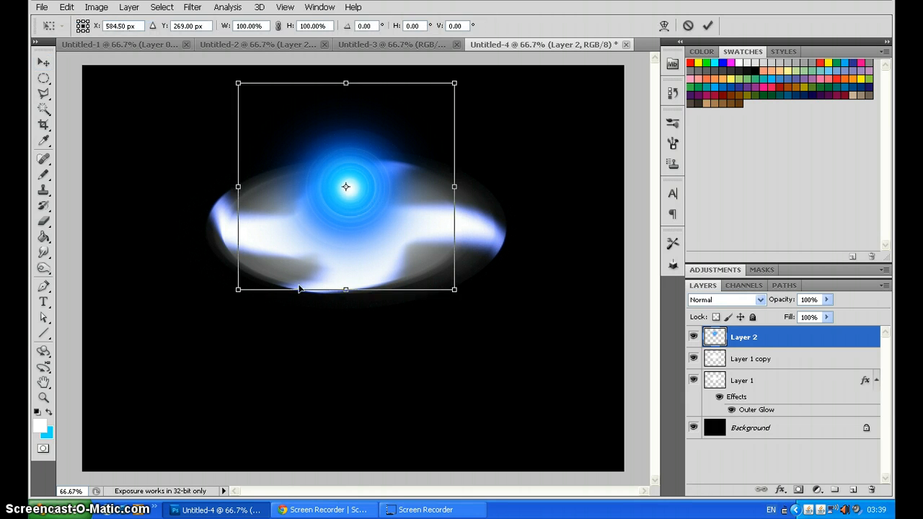
pyautogui.moveTo(238, 295); pyautogui.dragTo(283, 245)
pyautogui.press('Down')
pyautogui.press('Down')
pyautogui.press('Down')
pyautogui.press('Down')
pyautogui.press('Down')
pyautogui.press('Down')
pyautogui.press('Down')
pyautogui.press('Down')
pyautogui.press('Down')
pyautogui.press('Down')
pyautogui.press('Down')
pyautogui.press('Down')
pyautogui.press('Down')
pyautogui.press('Down')
pyautogui.press('Down')
pyautogui.press('Down')
pyautogui.press('Down')
pyautogui.press('Down')
pyautogui.press('Down')
pyautogui.press('Down')
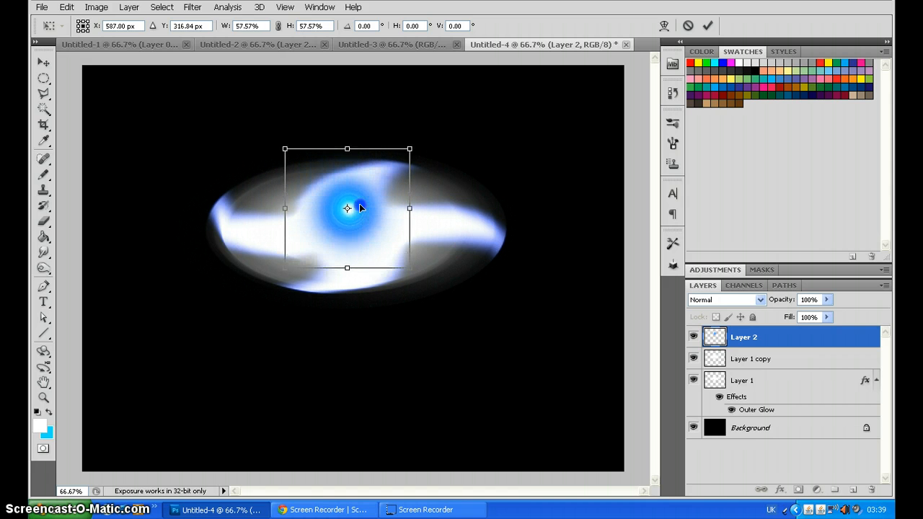
pyautogui.press('Up')
pyautogui.press('Up')
pyautogui.press('Up')
pyautogui.press('Up')
pyautogui.press('Up')
pyautogui.press('Up')
pyautogui.press('Up')
pyautogui.press('Up')
pyautogui.press('Up')
pyautogui.press('Up')
pyautogui.press('Up')
pyautogui.press('Up')
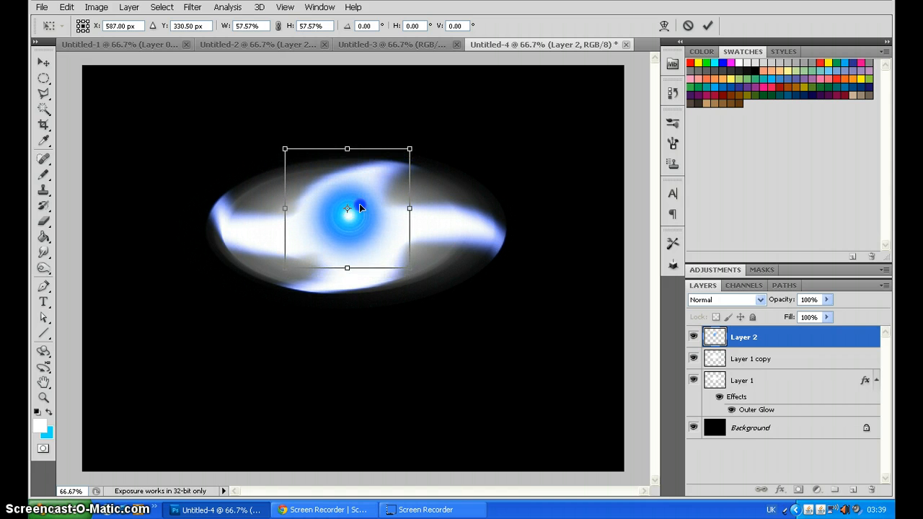
pyautogui.click(43, 62)
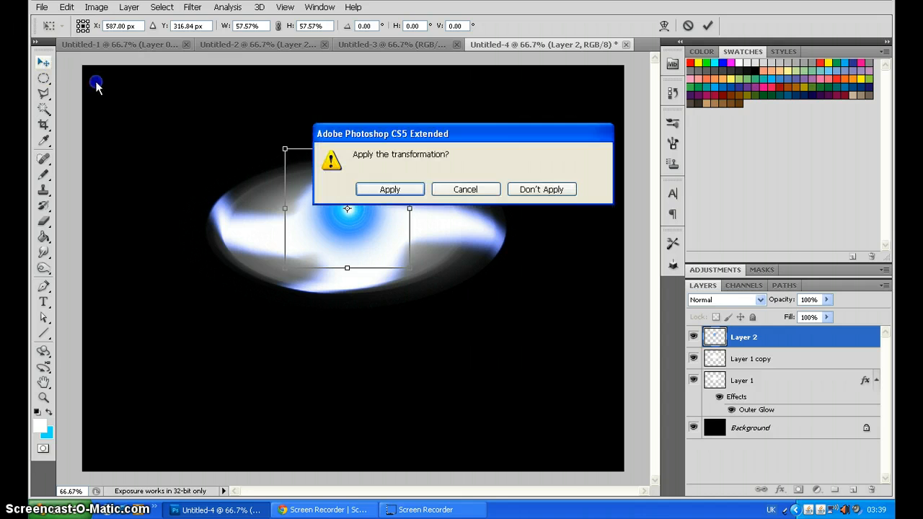
pyautogui.click(406, 189)
# Step: Reposition the shrunken glow ball so that it sits centred just above the middle of the shuriken
pyautogui.moveTo(358, 227); pyautogui.dragTo(368, 236)
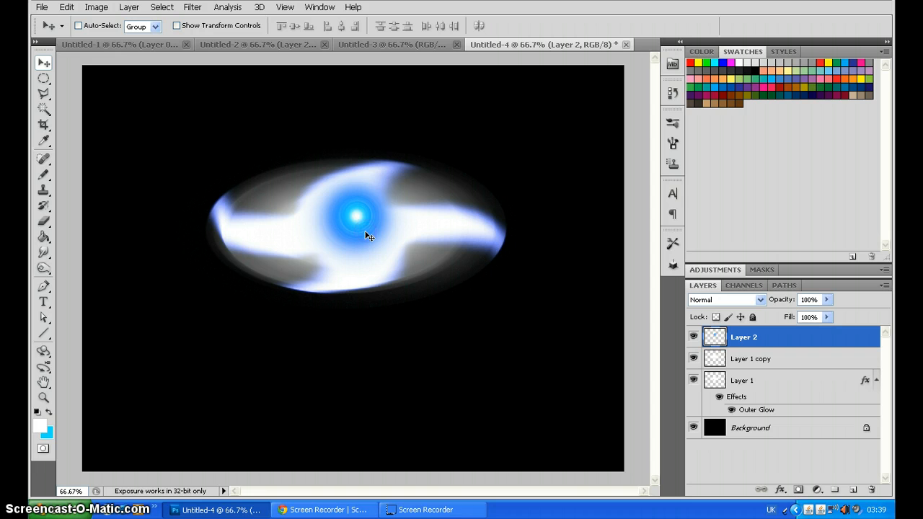
pyautogui.press('Left')
pyautogui.press('Left')
pyautogui.press('Left')
pyautogui.press('Left')
pyautogui.press('Left')
pyautogui.press('Left')
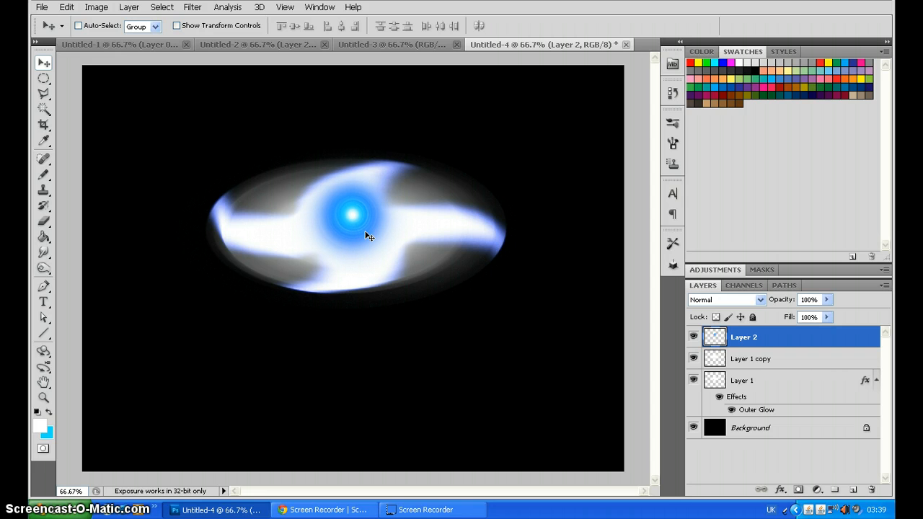
pyautogui.press('Down')
pyautogui.press('Down')
# Step: Erase the lower part of the glow ball's blue halo with a soft 79 px eraser at 0% hardness
pyautogui.click(43, 221)
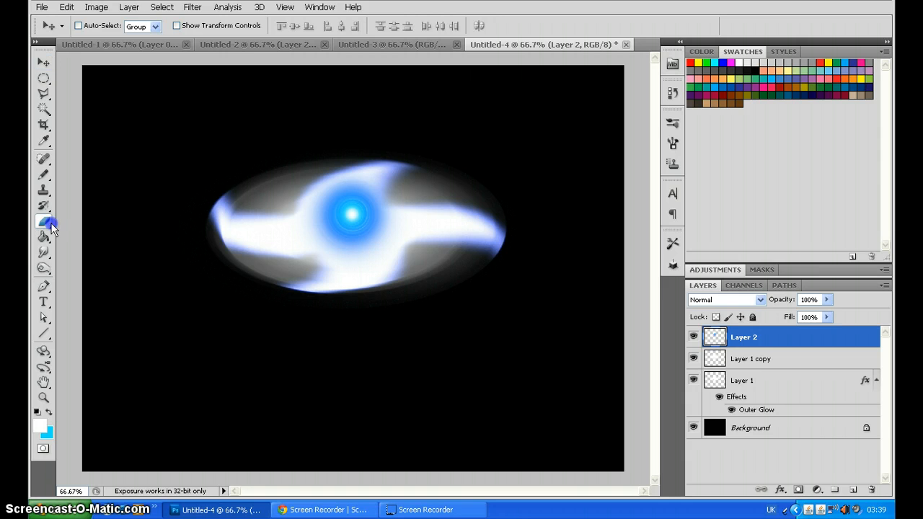
pyautogui.rightClick(436, 203)
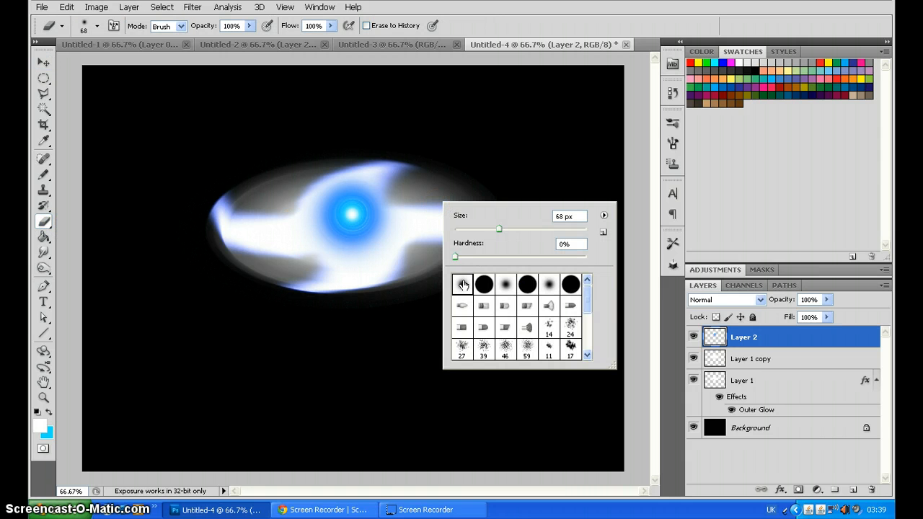
pyautogui.click(508, 229)
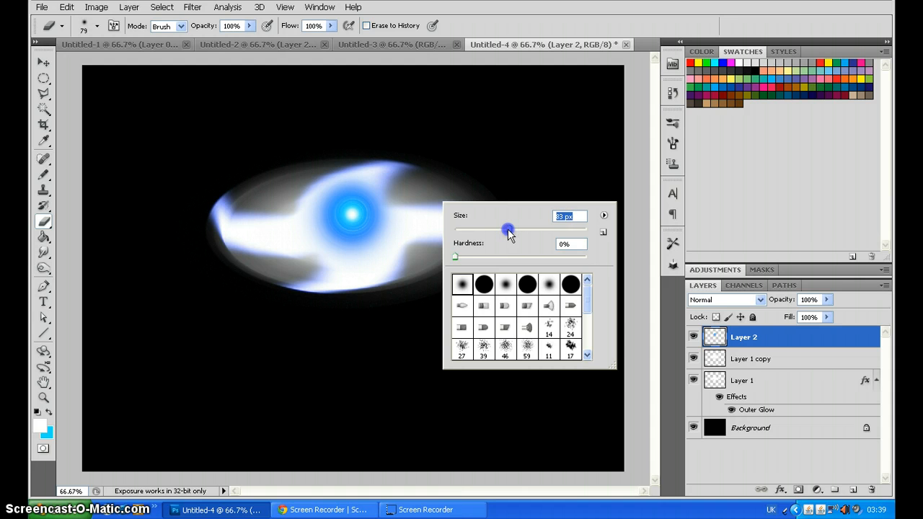
pyautogui.click(310, 235)
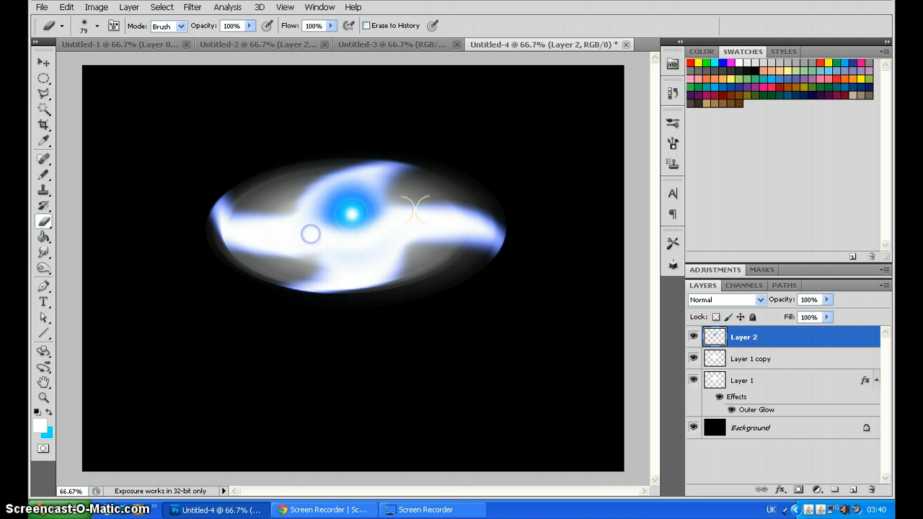
pyautogui.click(321, 261)
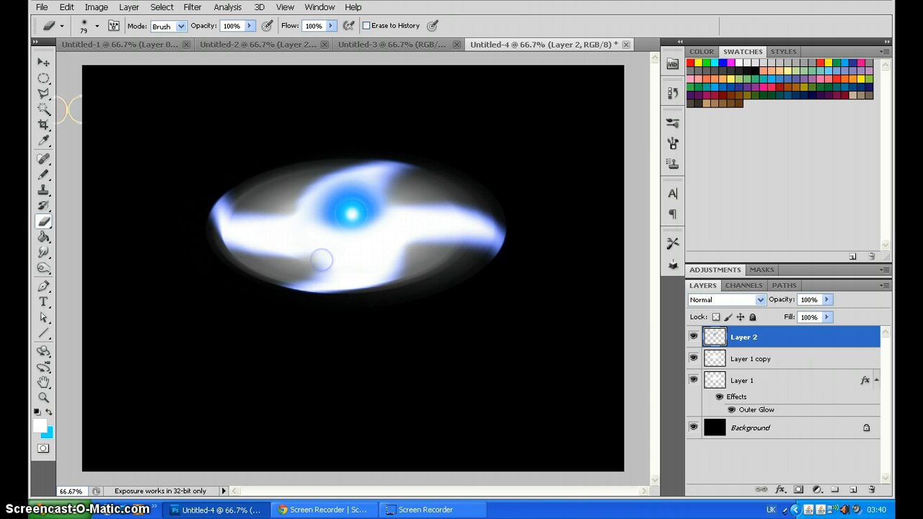
# Step: Move the trimmed glow ball slightly down towards the centre of the shuriken
pyautogui.press('v')
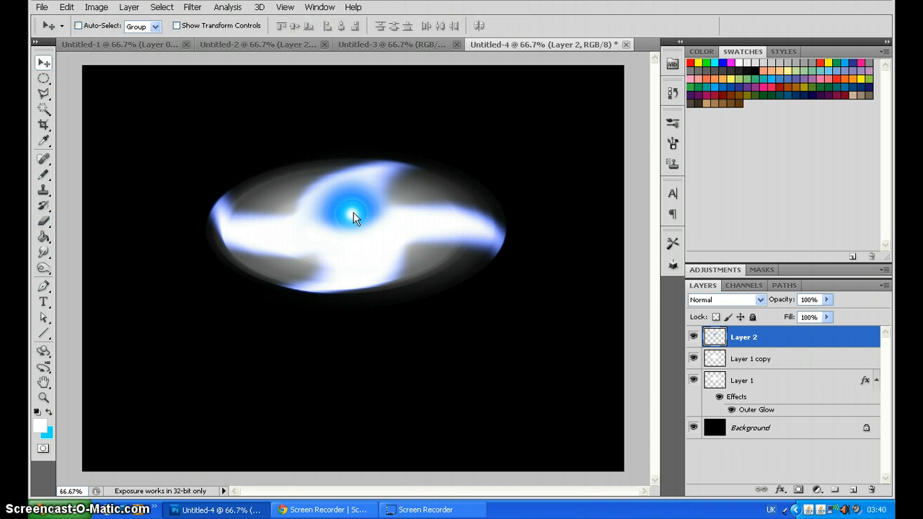
pyautogui.hotkey('shift', 'Down')
pyautogui.hotkey('shift', 'Down')
pyautogui.hotkey('shift', 'Down')
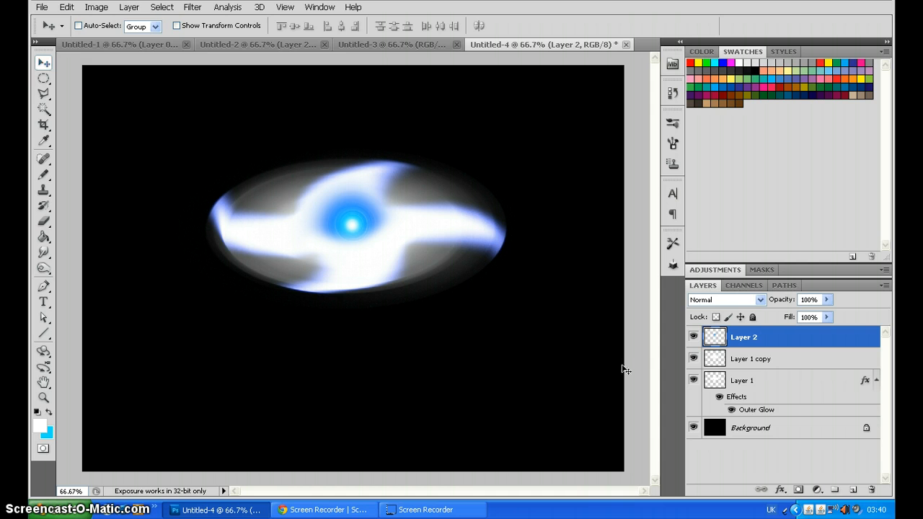
# Step: Compare with the Untitled-2 document by showing its Layer 3 copy and toggling Layer 2, and return to Untitled-4
pyautogui.click(235, 51)
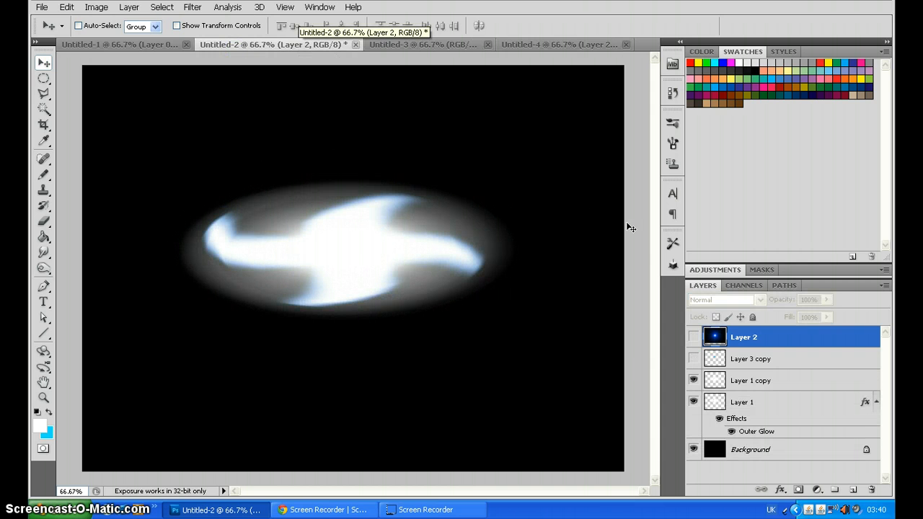
pyautogui.click(694, 359)
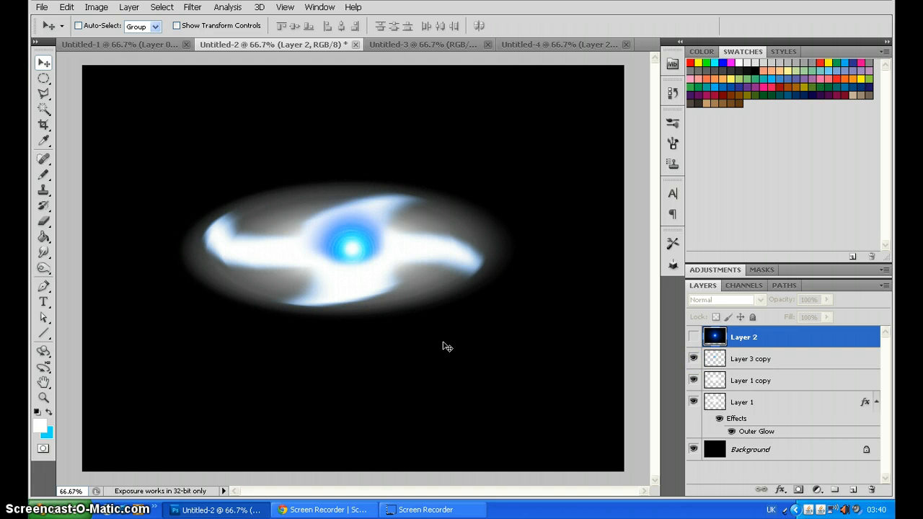
pyautogui.click(693, 337)
pyautogui.click(695, 337)
pyautogui.click(514, 45)
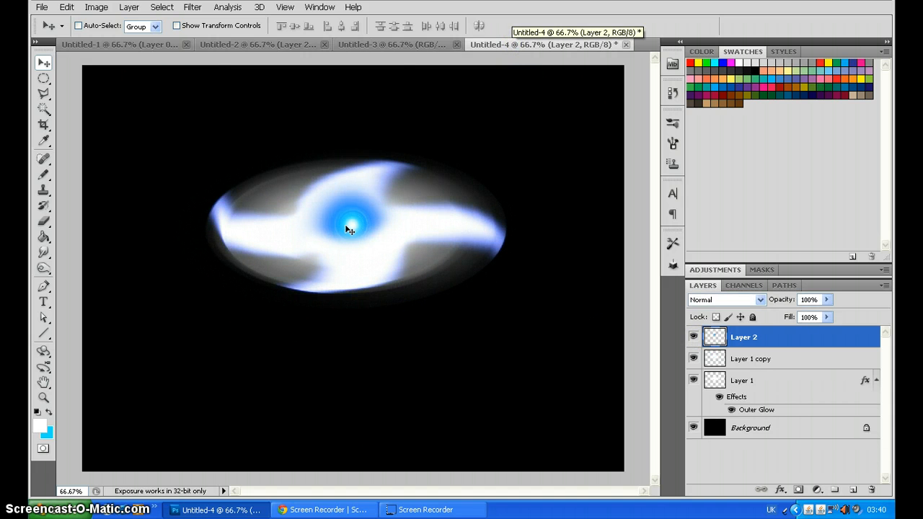
# Step: Add a new layer above Layer 2 and fill it with black using the Paint Bucket
pyautogui.click(852, 490)
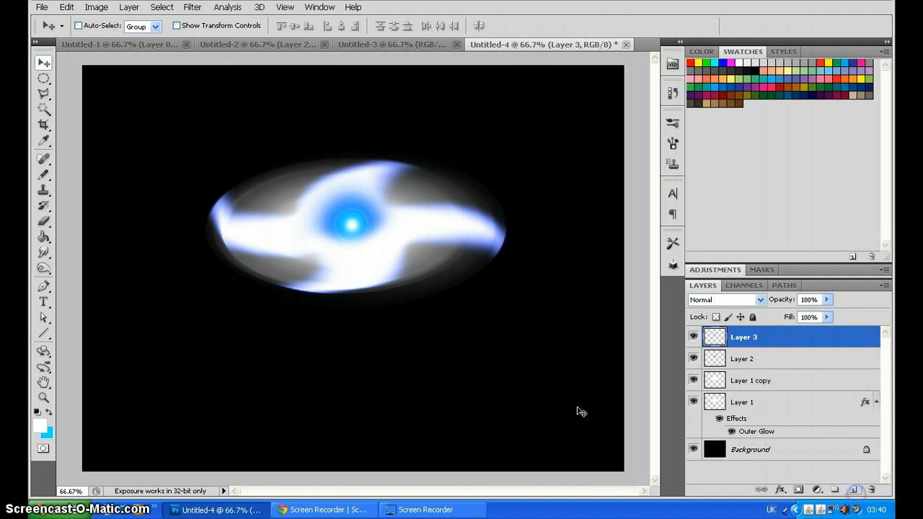
pyautogui.click(44, 237)
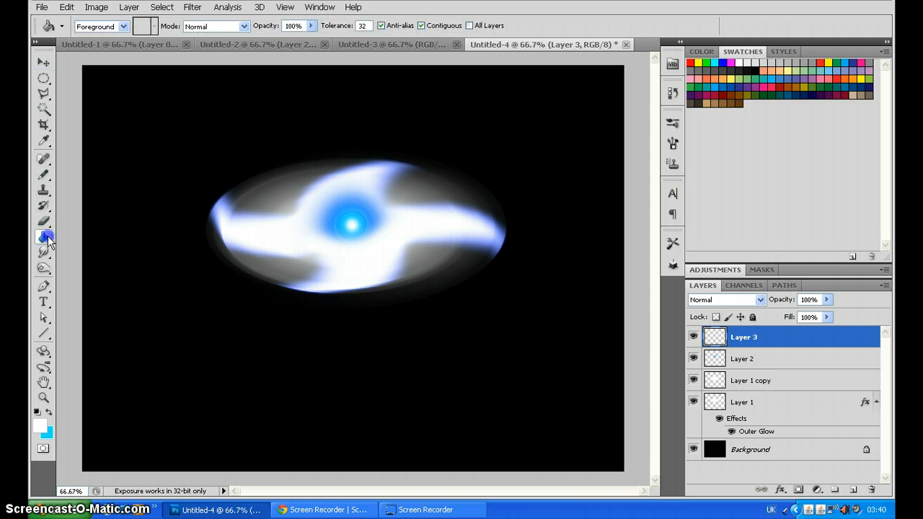
pyautogui.click(36, 410)
pyautogui.click(176, 351)
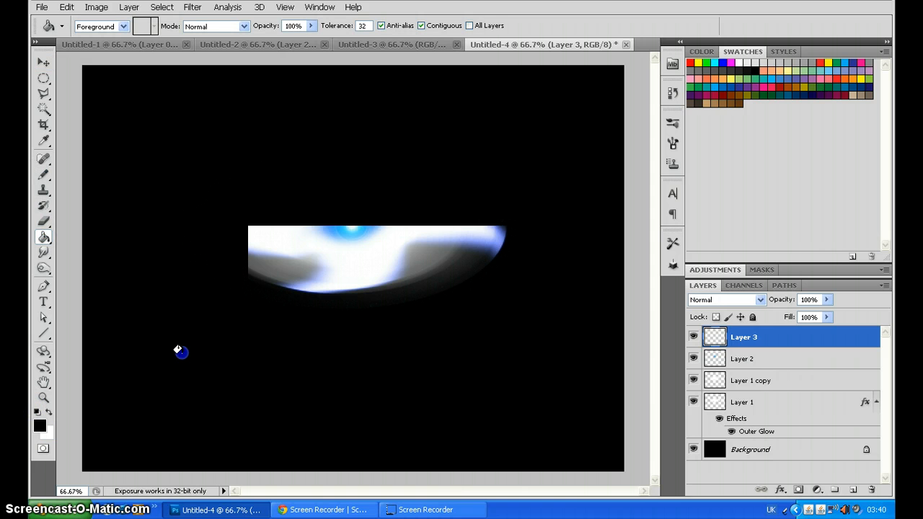
# Step: Render a centred 105mm Prime Lens Flare at 101% brightness on the black layer
pyautogui.click(192, 8)
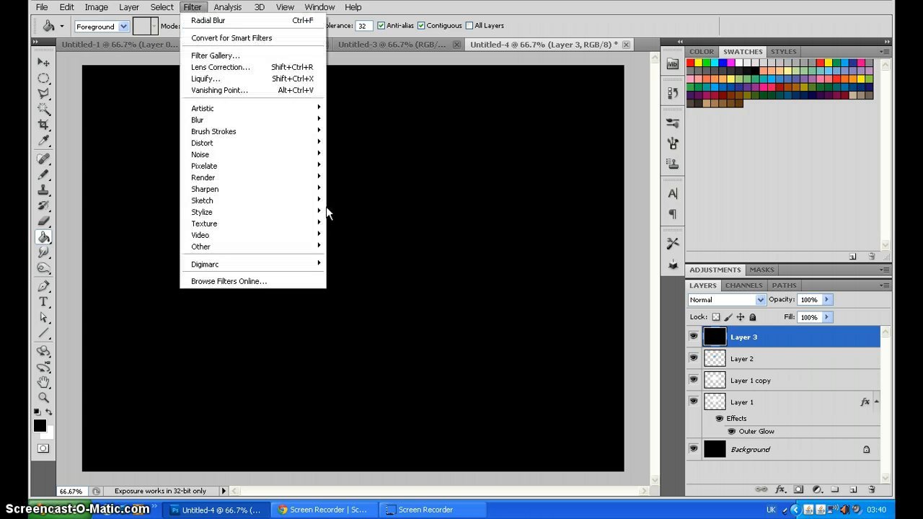
pyautogui.moveTo(281, 181)
pyautogui.click(353, 208)
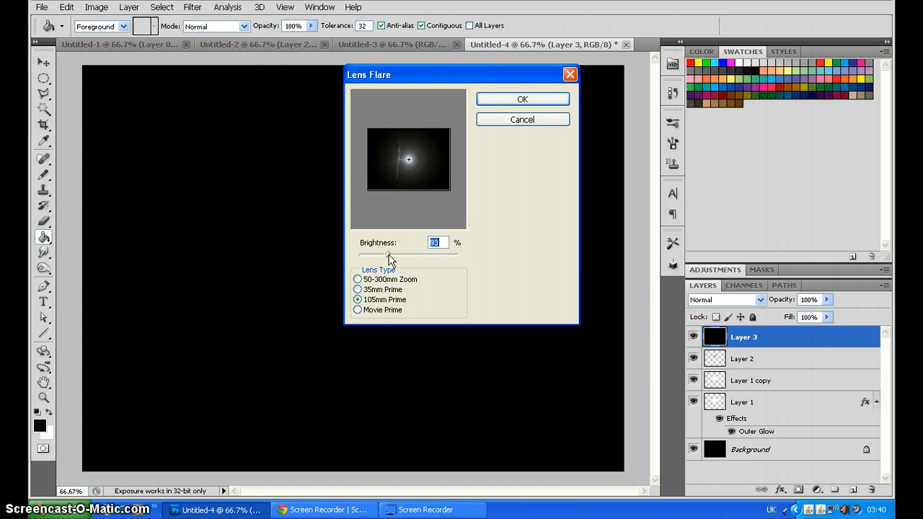
pyautogui.moveTo(389, 258); pyautogui.dragTo(391, 259)
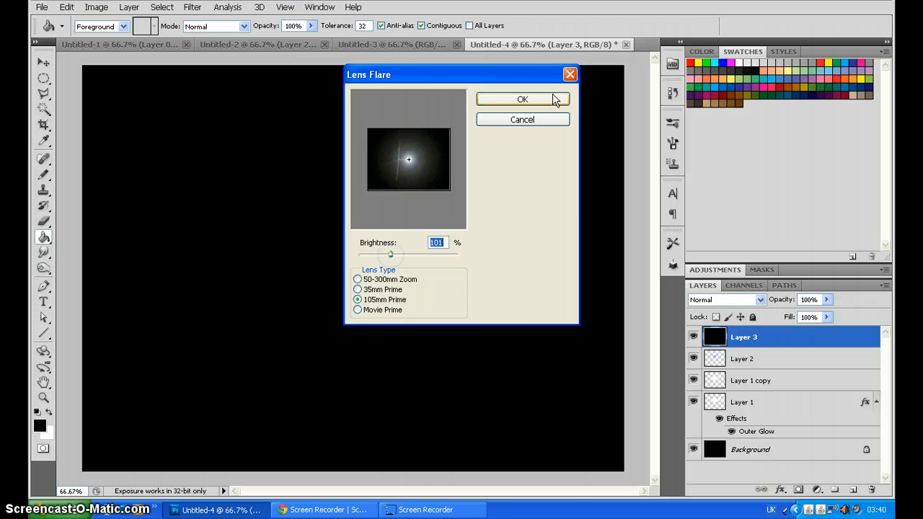
pyautogui.click(529, 105)
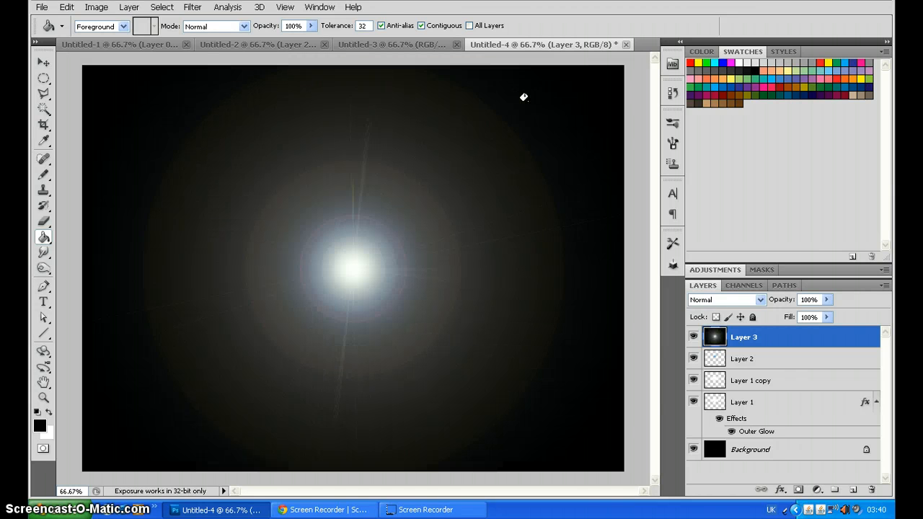
# Step: Colorize the lens flare blue with Hue/Saturation, using hue 211 and saturation 100
pyautogui.click(96, 7)
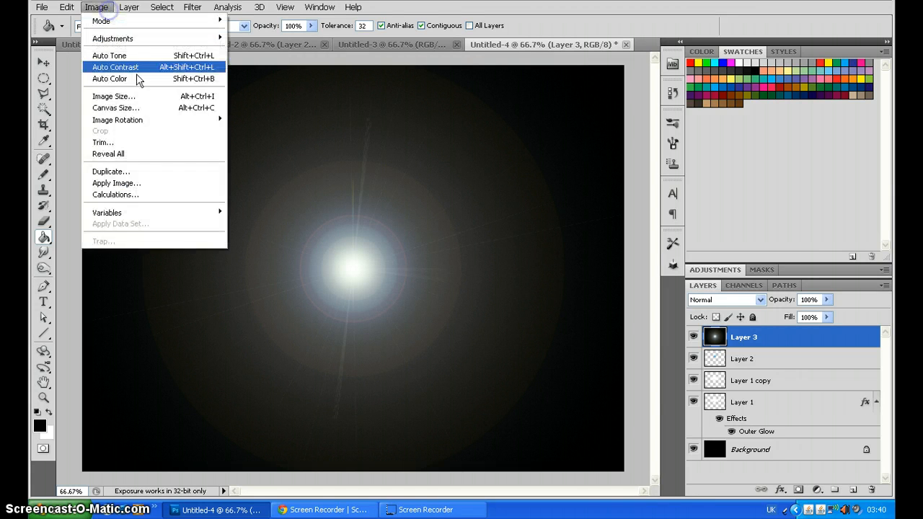
pyautogui.moveTo(146, 39)
pyautogui.click(274, 101)
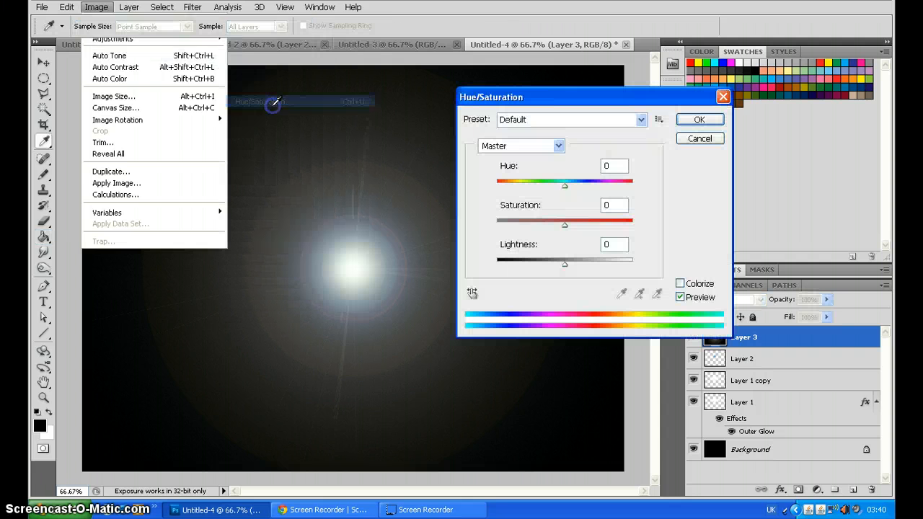
pyautogui.click(681, 285)
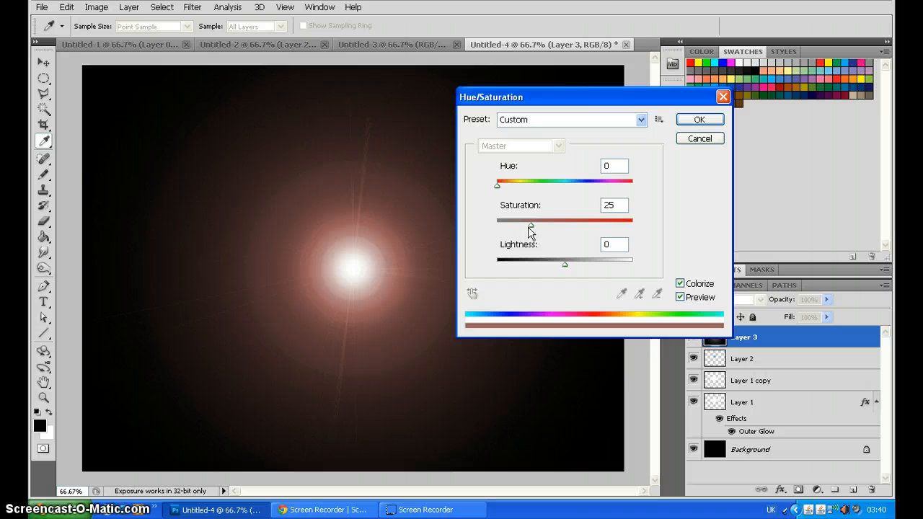
pyautogui.moveTo(531, 225); pyautogui.dragTo(634, 228)
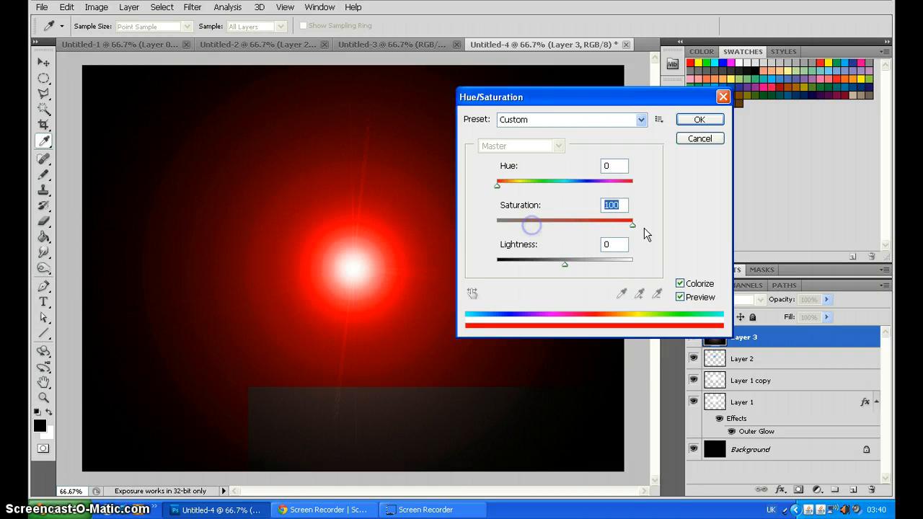
pyautogui.moveTo(498, 186); pyautogui.dragTo(577, 186)
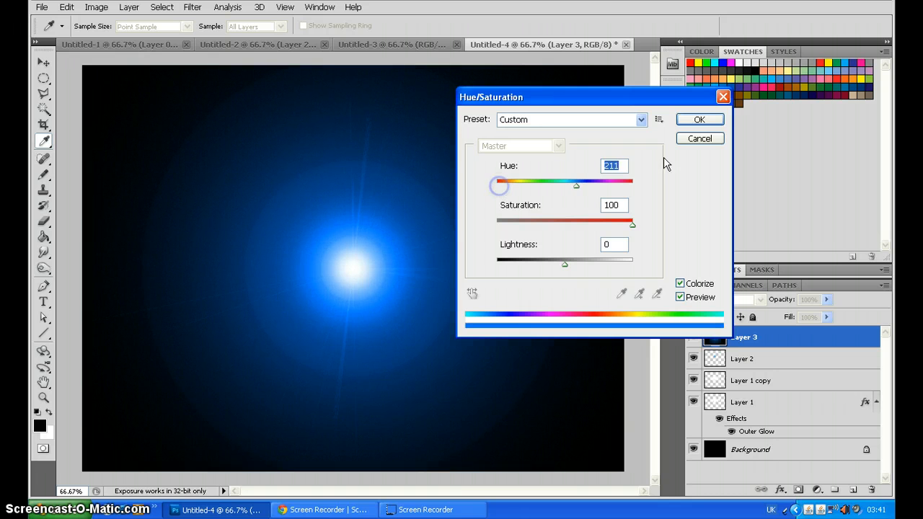
pyautogui.click(698, 121)
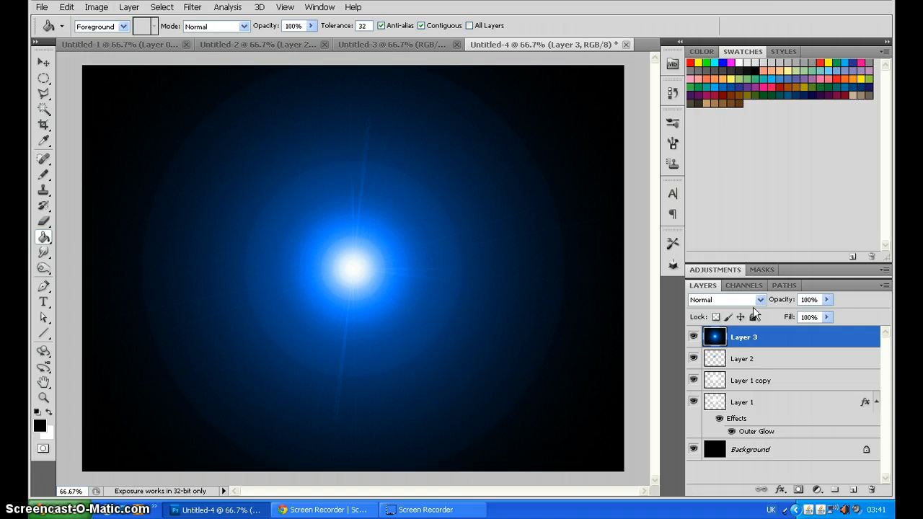
# Step: Set the blue flare layer's blend mode to Screen
pyautogui.click(703, 300)
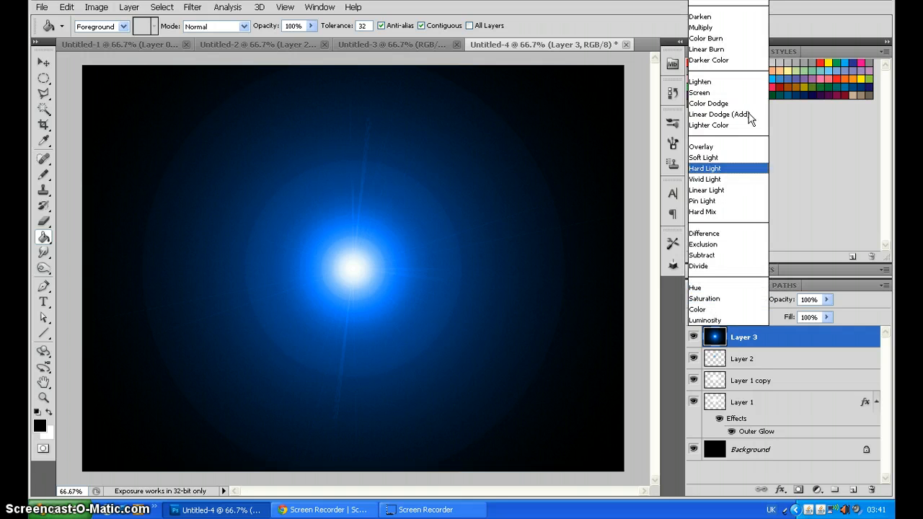
pyautogui.click(732, 94)
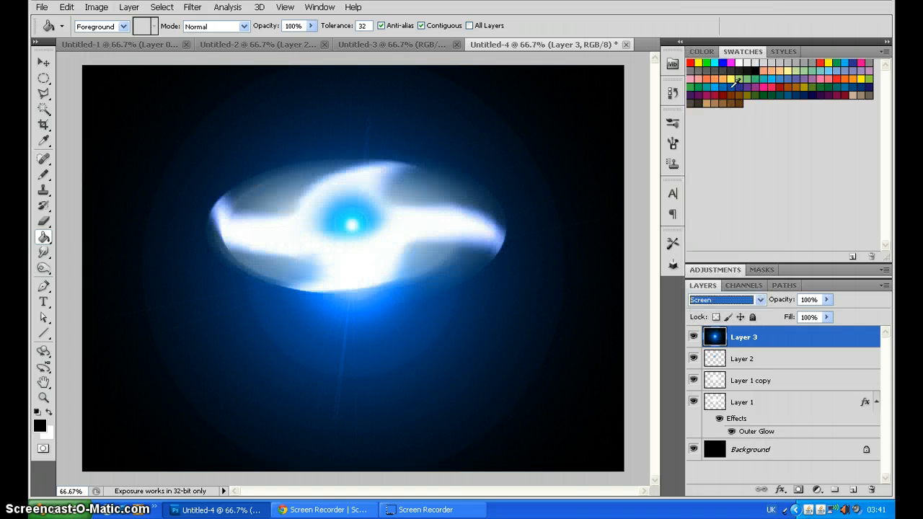
pyautogui.click(359, 297)
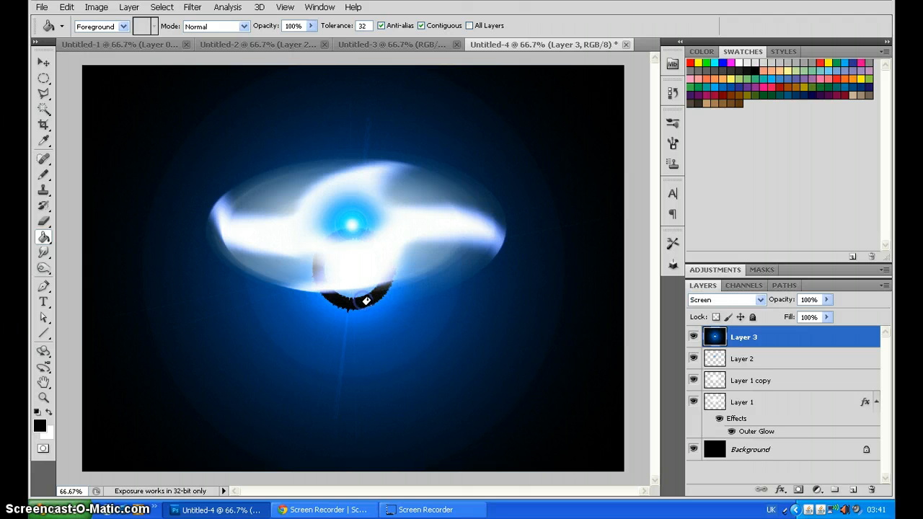
# Step: Move the blue flare layer up so its bright centre sits over the light ball of the shuriken
pyautogui.click(43, 62)
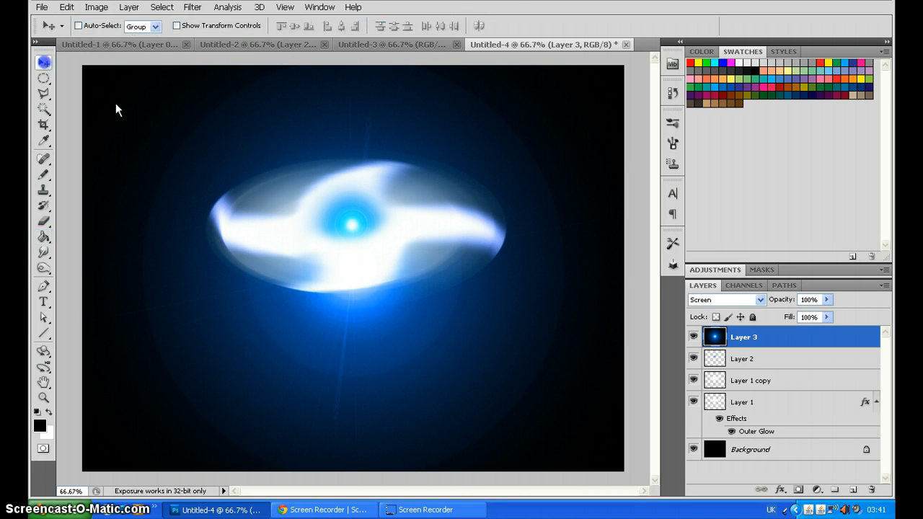
pyautogui.moveTo(363, 287); pyautogui.dragTo(359, 239)
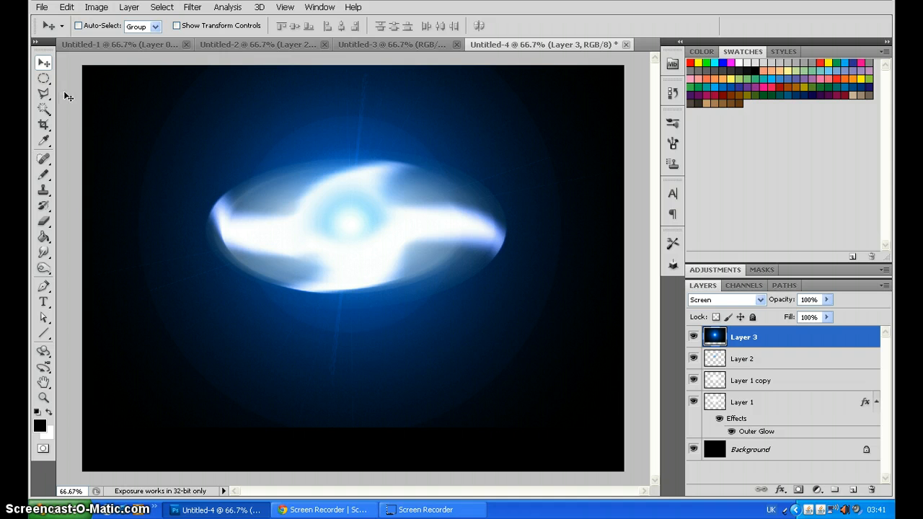
# Step: Hide Layer 3 and shift Layer 2, Layer 1 copy and Layer 1 together slightly to the left on the canvas
pyautogui.click(693, 337)
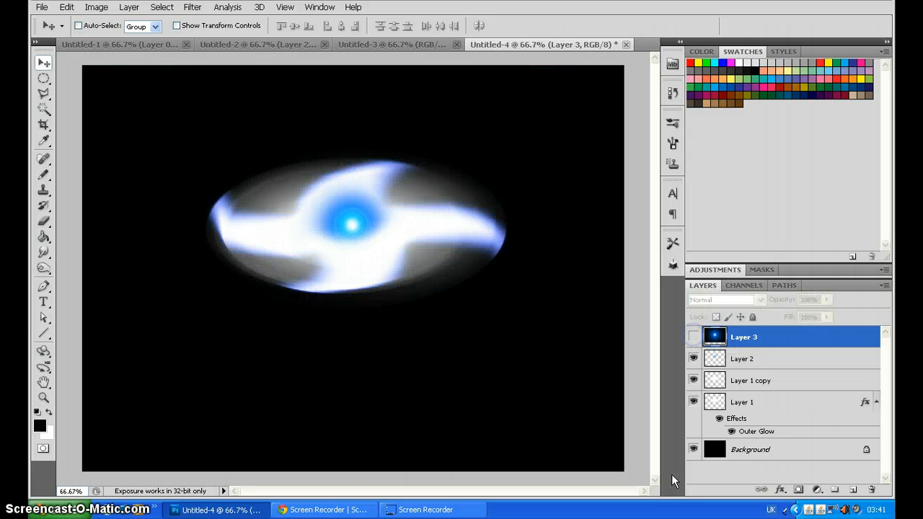
pyautogui.click(736, 359)
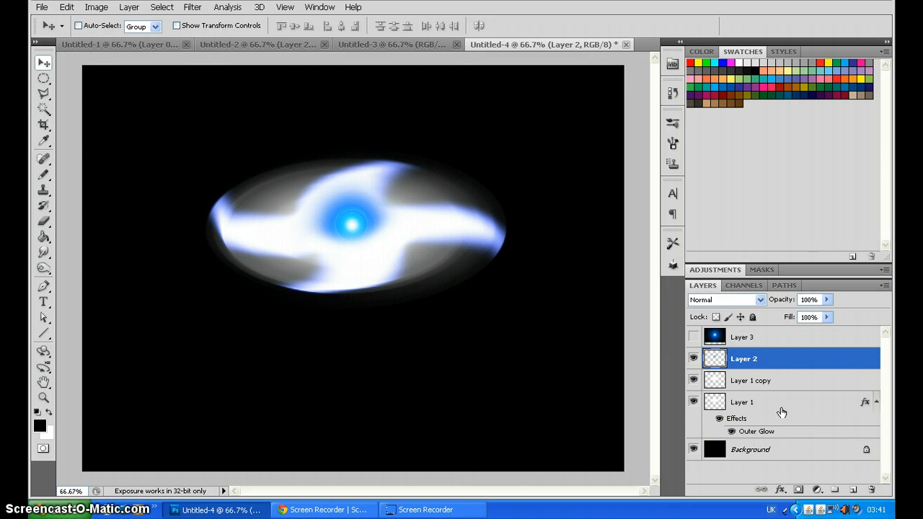
pyautogui.keyDown('shift'); pyautogui.click(745, 404); pyautogui.keyUp('shift')
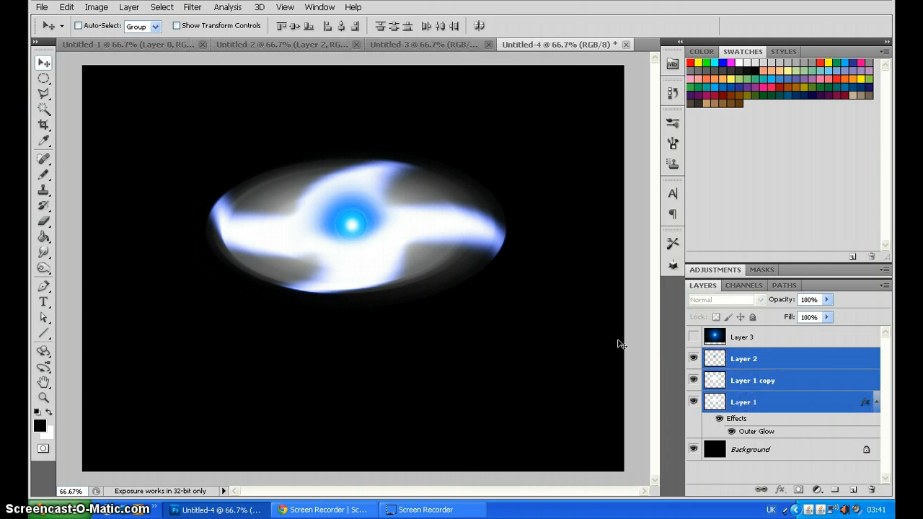
pyautogui.moveTo(309, 226)
pyautogui.mouseDown()
pyautogui.moveTo(329, 199)
pyautogui.moveTo(313, 284)
pyautogui.moveTo(321, 235)
pyautogui.mouseUp()
# Step: Free-transform the three selected shuriken layers with a rotation of 0.11° and apply the transformation
pyautogui.hotkey('ctrl', 't')
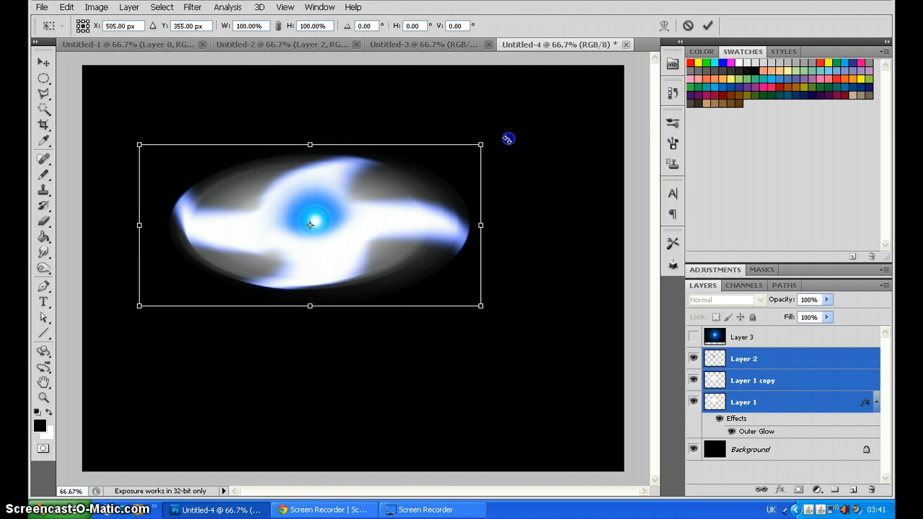
pyautogui.moveTo(507, 138); pyautogui.dragTo(450, 162)
pyautogui.click(44, 62)
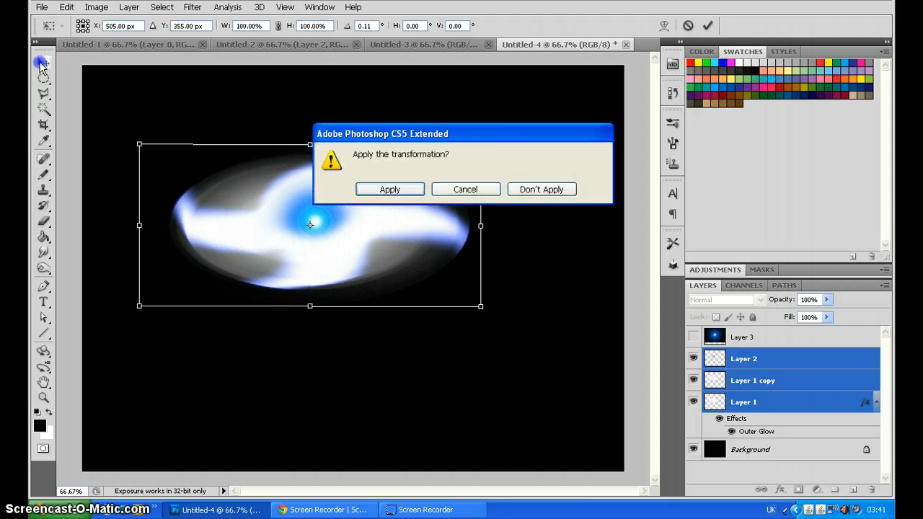
pyautogui.click(402, 196)
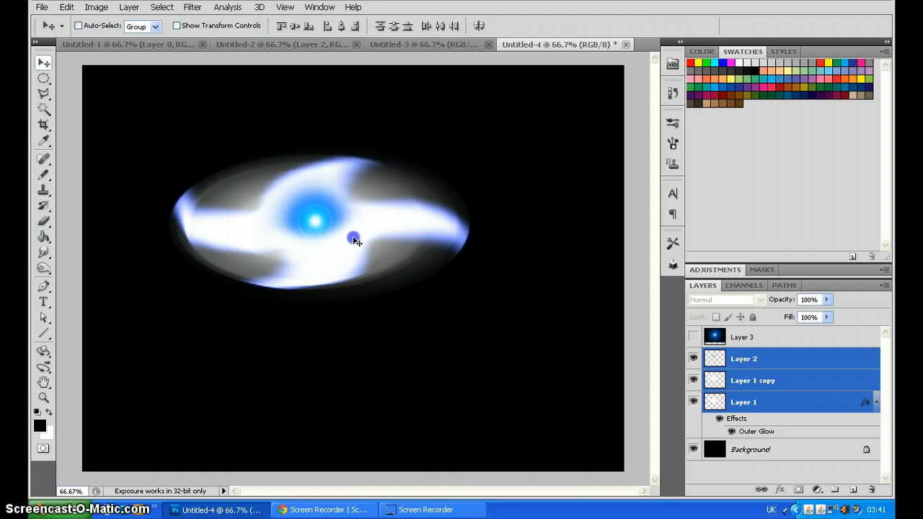
# Step: Reposition the selected shuriken layers together near the horizontal middle of the canvas, in its upper half
pyautogui.moveTo(354, 239); pyautogui.dragTo(427, 234)
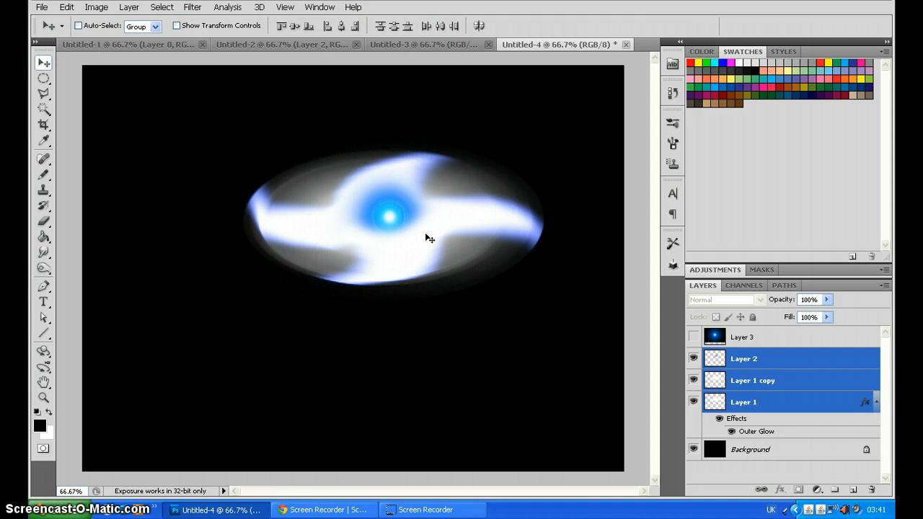
pyautogui.moveTo(386, 243); pyautogui.dragTo(356, 244)
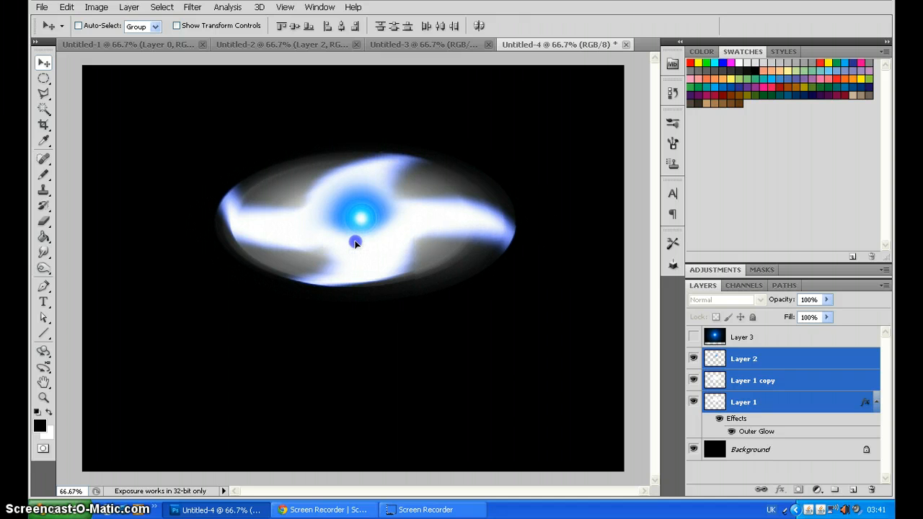